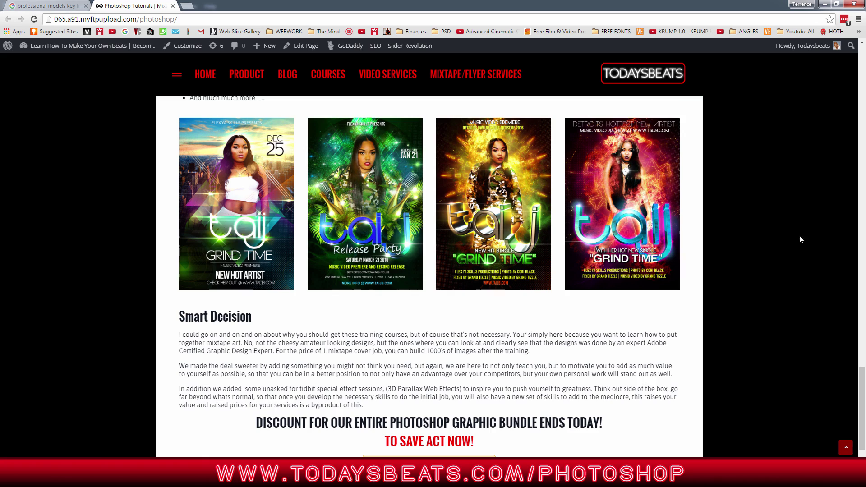
# Look over the Photoshop training page, from the Mixtape Tutorials banner and sample covers to the topic lists and 3D parallax image
pyautogui.moveTo(864, 391); pyautogui.dragTo(854, 68)
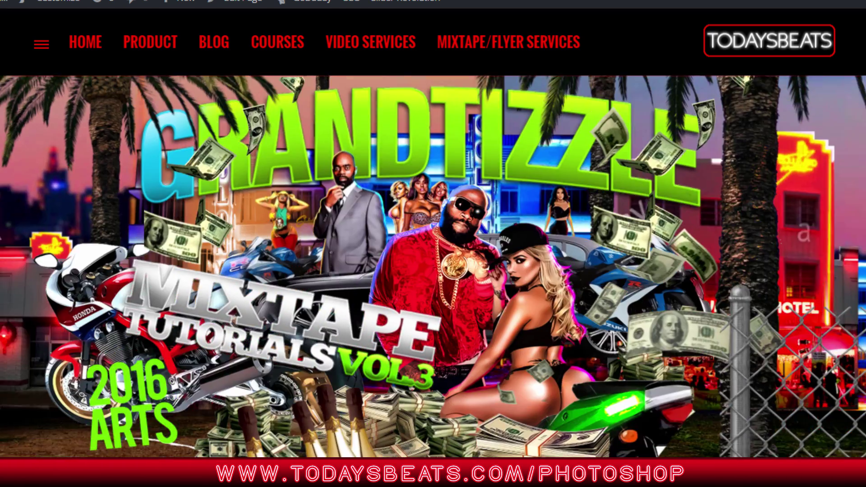
pyautogui.scroll(-5, 433, 267)
pyautogui.scroll(4, 434, 266)
pyautogui.scroll(-3, 433, 266)
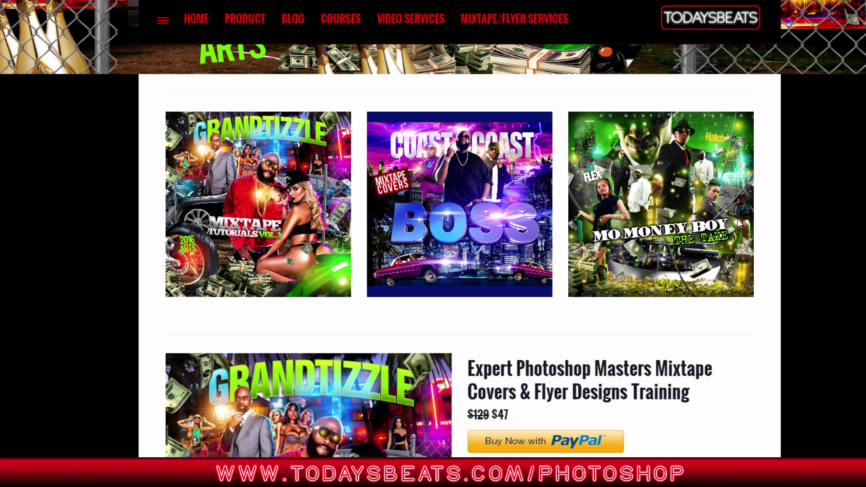
pyautogui.scroll(-10, 827, 215)
pyautogui.scroll(-10, 826, 215)
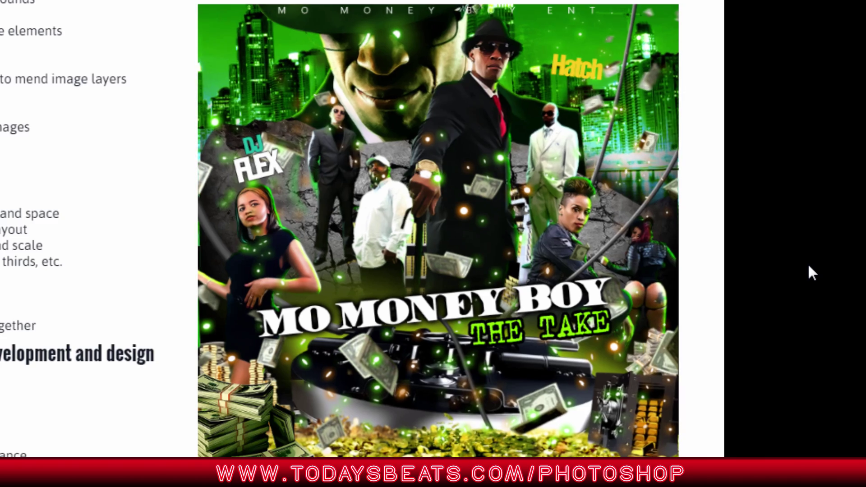
pyautogui.scroll(-3, 808, 263)
pyautogui.scroll(3, 767, 216)
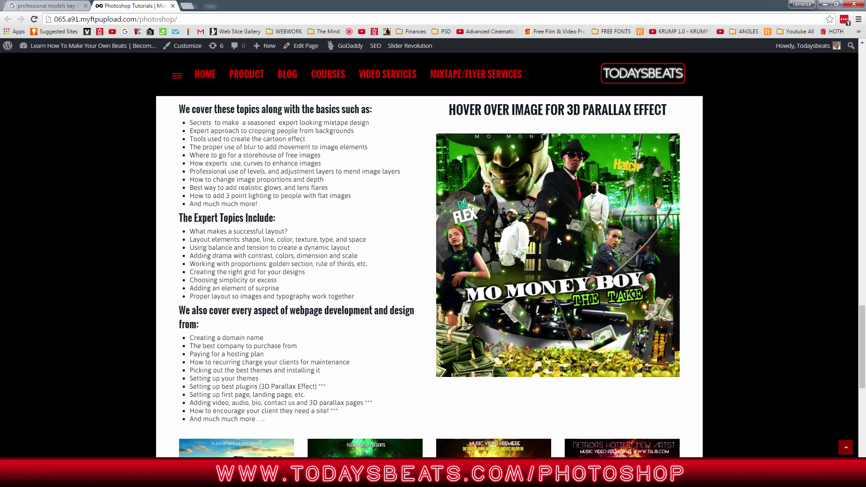
pyautogui.scroll(1, 310, 230)
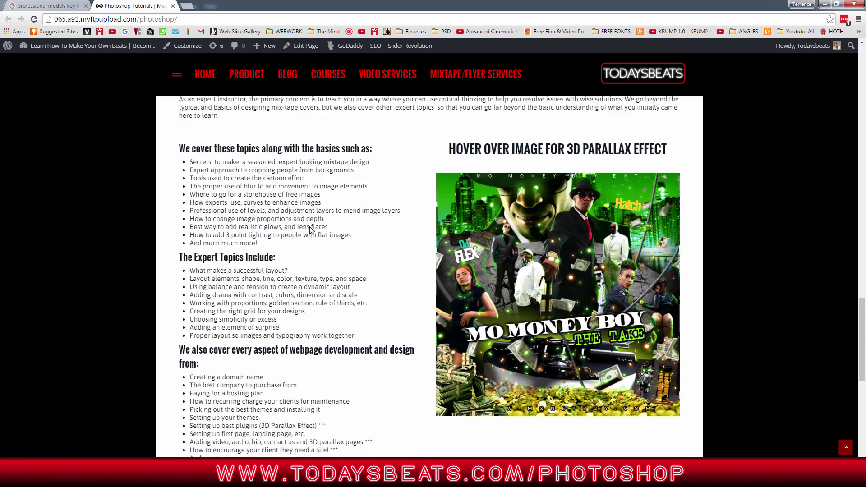
pyautogui.scroll(15, 311, 231)
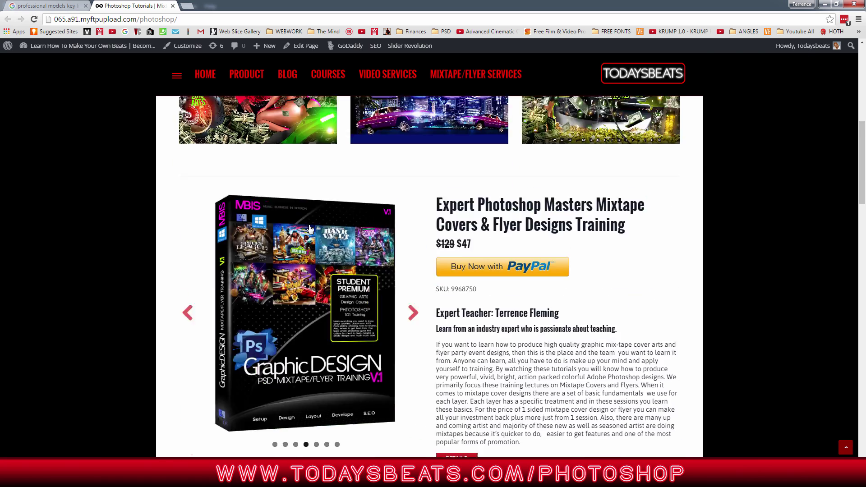
pyautogui.scroll(10, 310, 231)
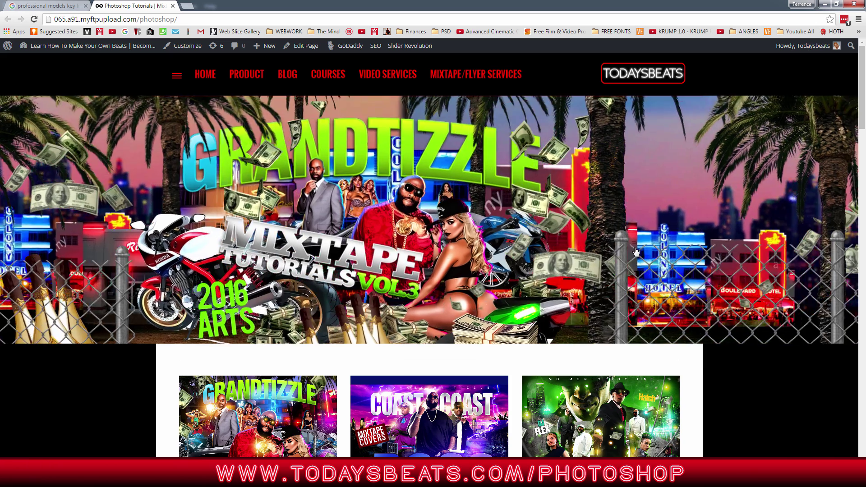
# Examine the course description, the 3D parallax cover and the row of four sample flyers near the page's end
pyautogui.scroll(-10, 704, 361)
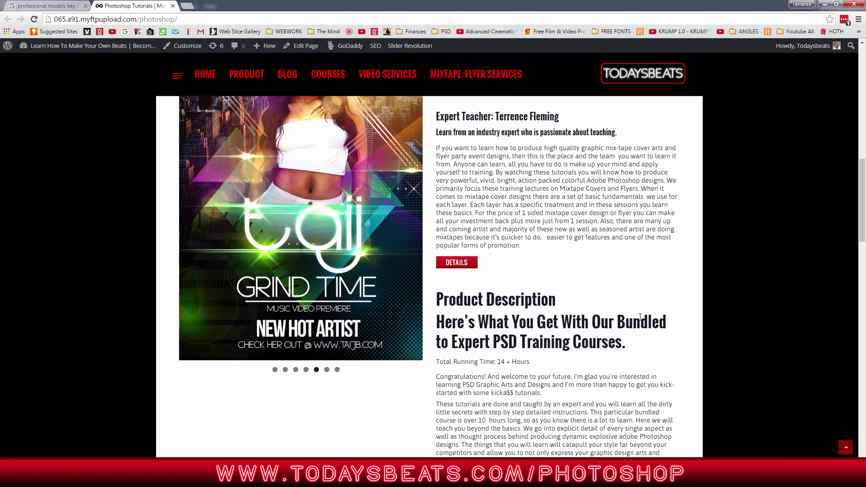
pyautogui.scroll(-6, 469, 241)
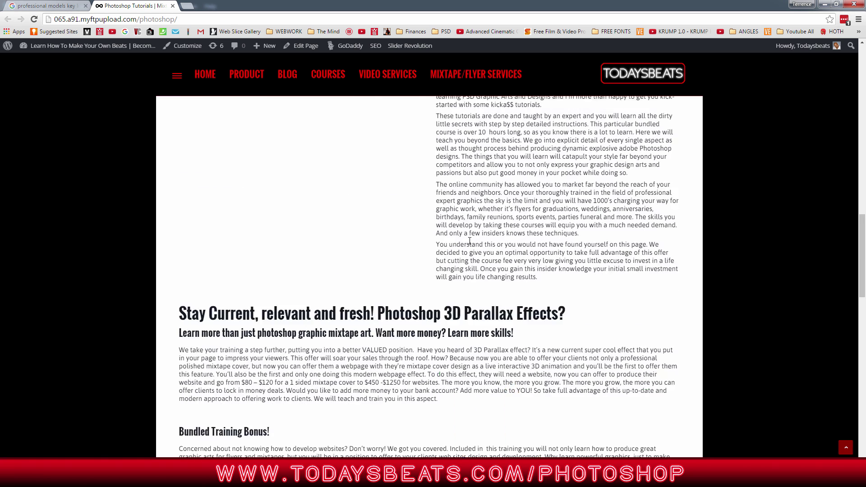
pyautogui.scroll(-12, 470, 241)
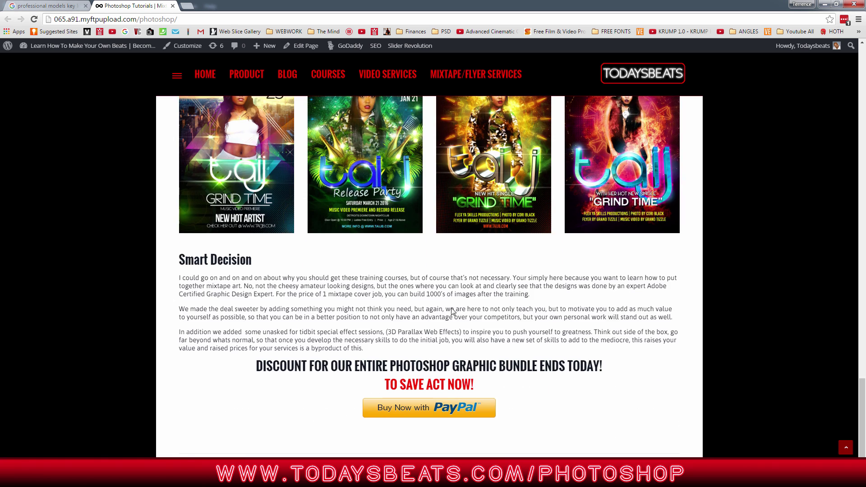
pyautogui.scroll(3, 414, 335)
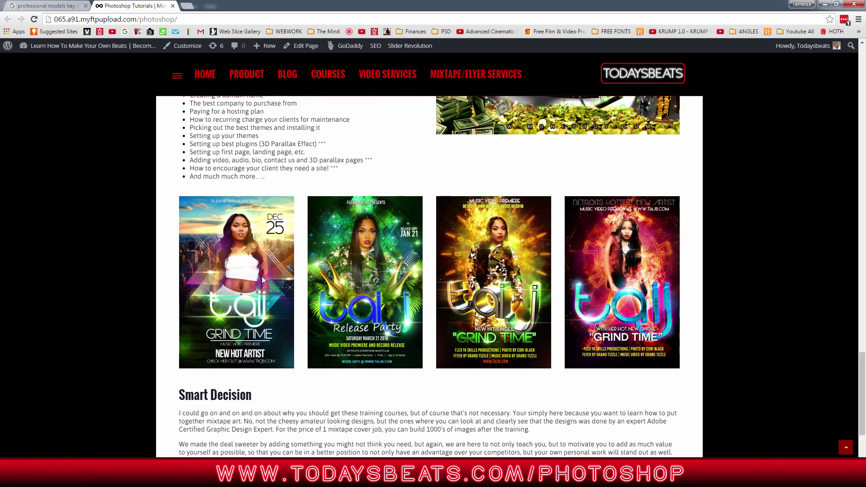
pyautogui.scroll(4, 543, 284)
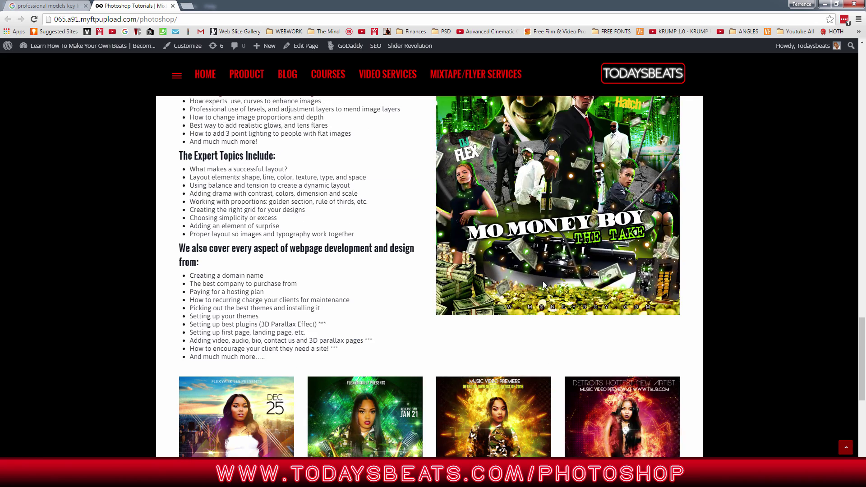
pyautogui.scroll(-6, 398, 356)
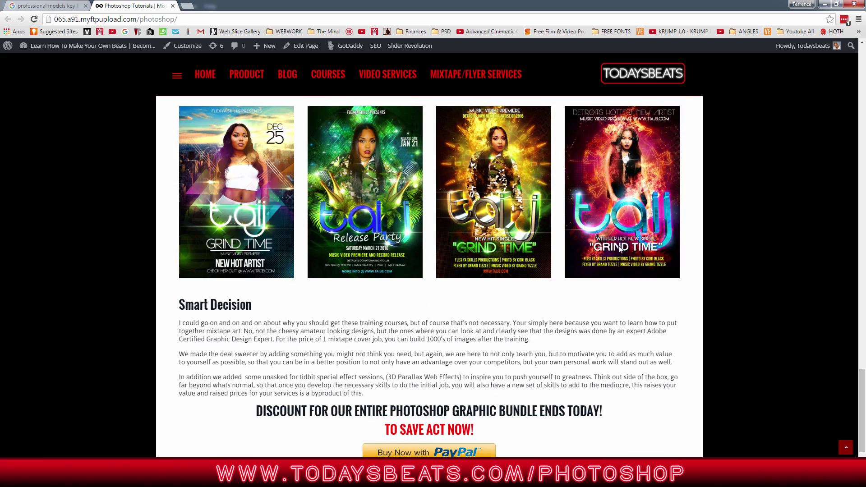
pyautogui.scroll(8, 620, 248)
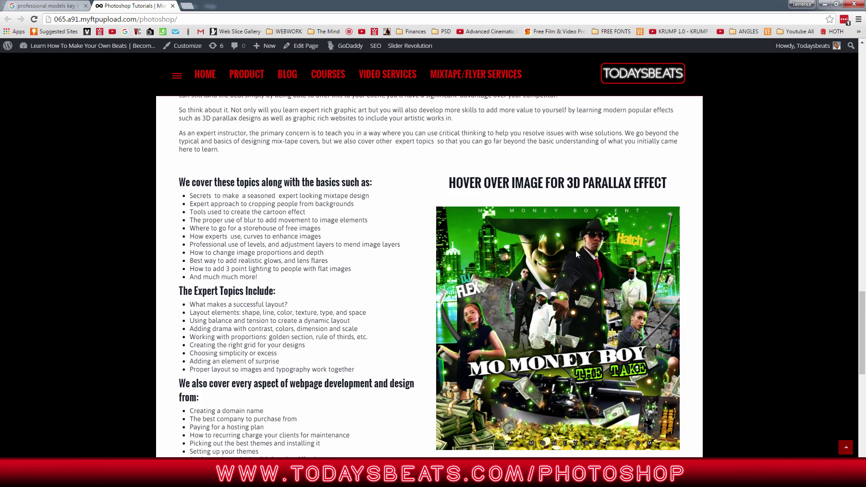
pyautogui.scroll(-10, 575, 252)
pyautogui.scroll(3, 502, 259)
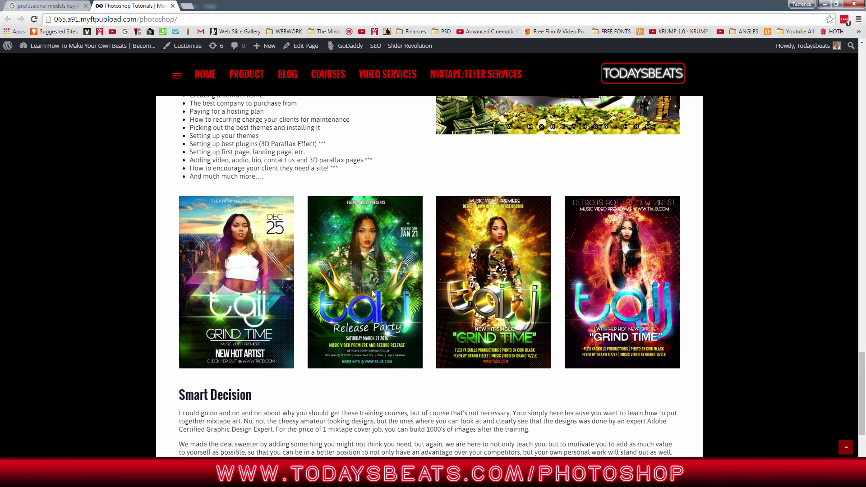
pyautogui.scroll(1, 608, 399)
pyautogui.scroll(-1, 610, 397)
pyautogui.scroll(1, 577, 277)
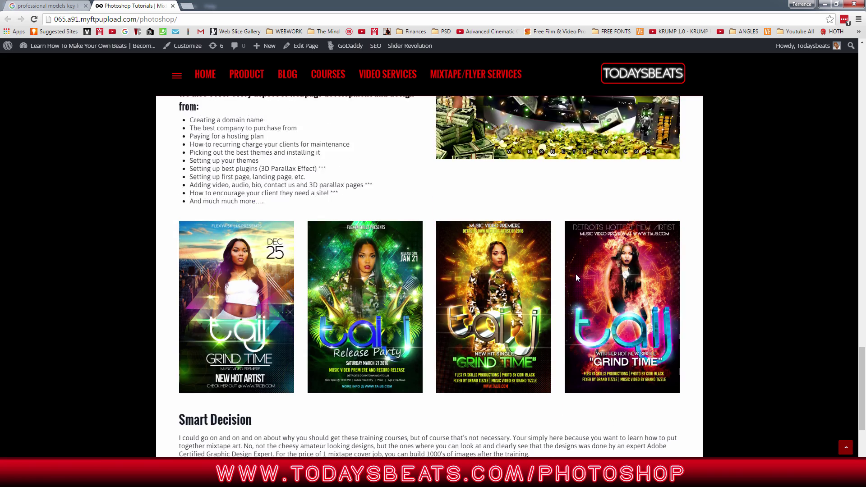
# Review the parallax banner at the start of the page and the Expert Photoshop Masters course offer
pyautogui.scroll(20, 575, 275)
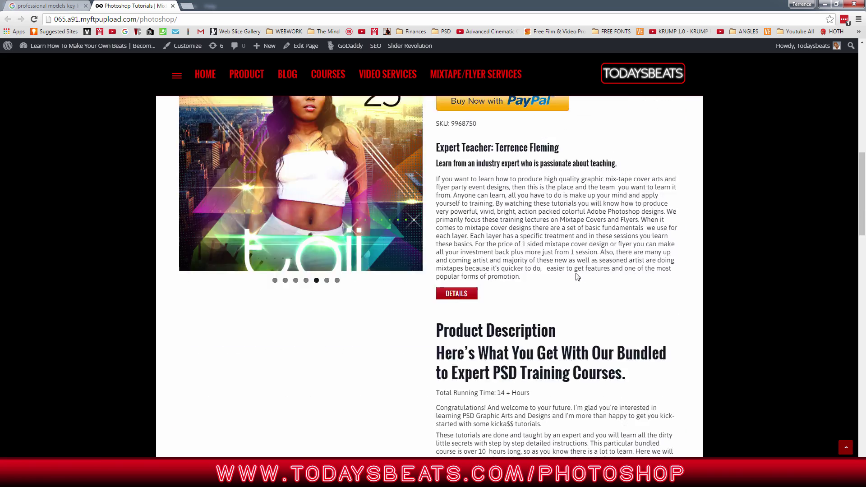
pyautogui.scroll(12, 578, 277)
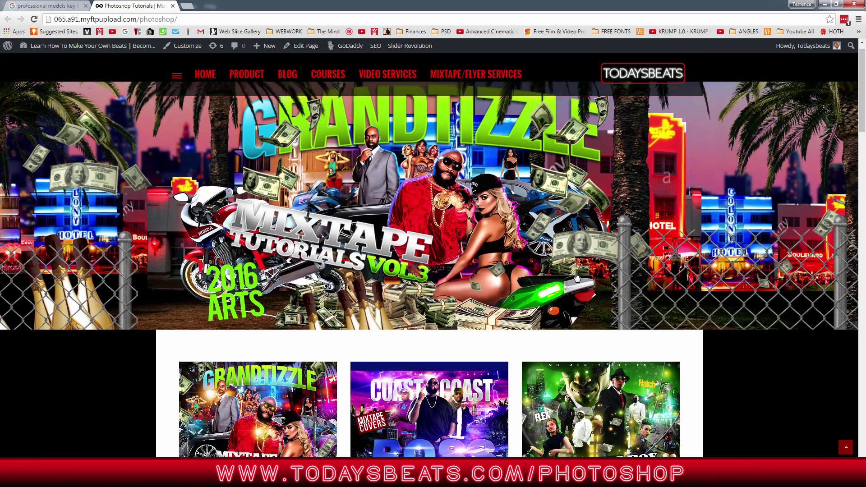
pyautogui.scroll(1, 578, 277)
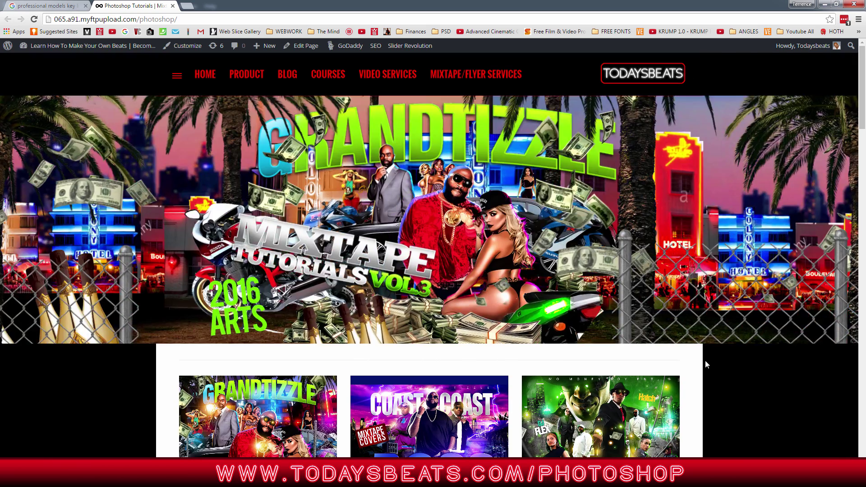
pyautogui.scroll(-9, 706, 361)
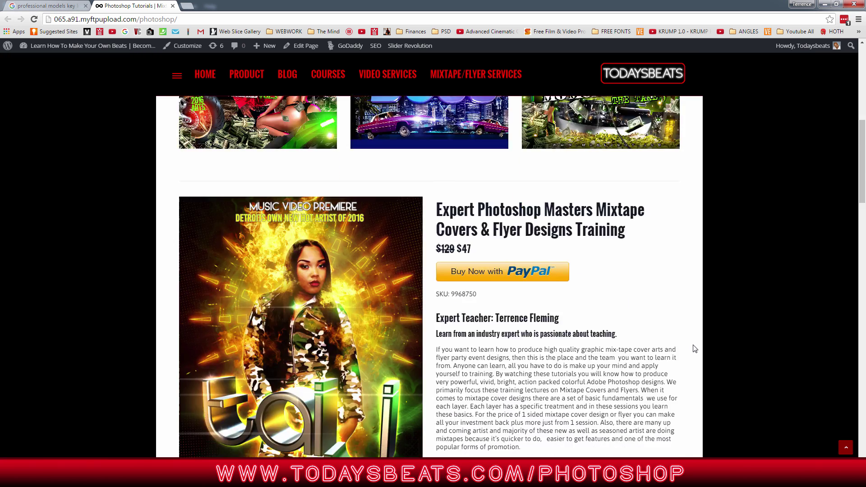
pyautogui.scroll(-3, 694, 348)
pyautogui.scroll(2, 694, 347)
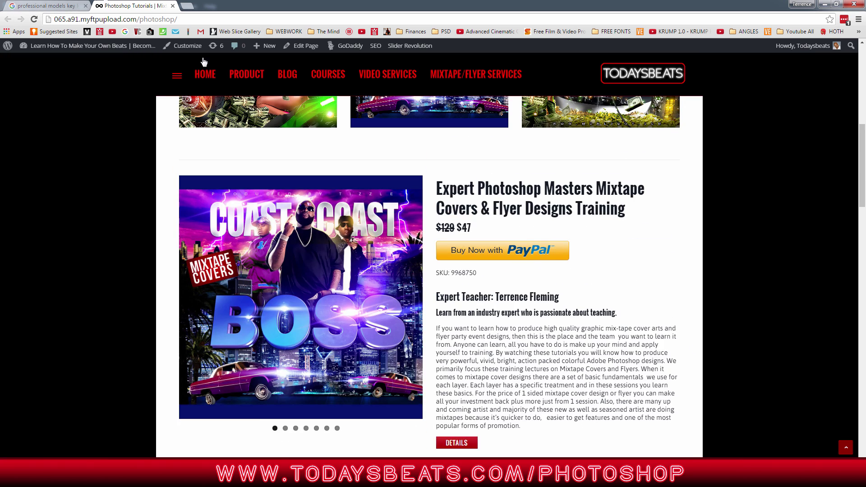
# Switch to the image search for professional models key light rim lighting and look over its first results
pyautogui.click(48, 5)
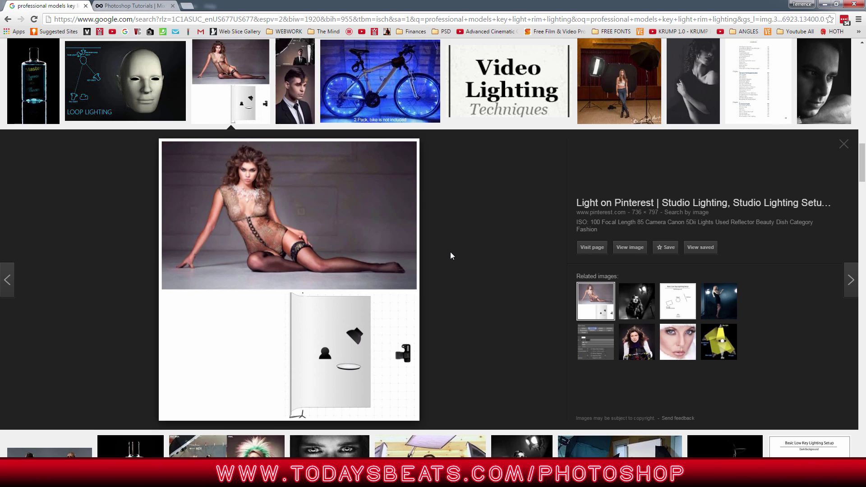
pyautogui.scroll(15, 451, 256)
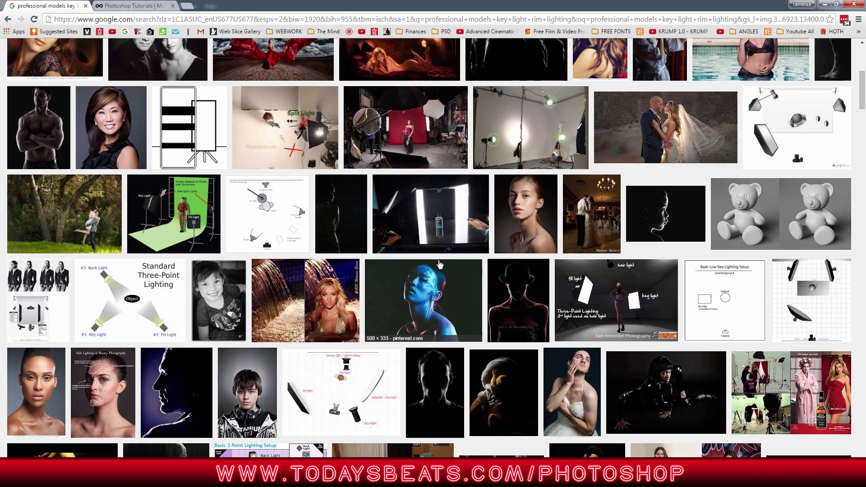
pyautogui.scroll(6, 440, 264)
pyautogui.scroll(-1, 469, 305)
pyautogui.scroll(1, 477, 305)
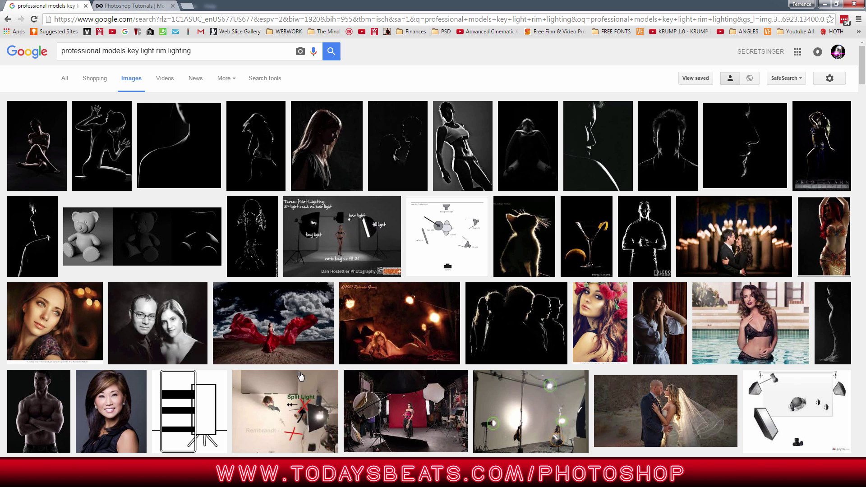
# Return to the Photoshop tutorials page and view the Boss mixtape cover from the product gallery at enlarged size
pyautogui.click(147, 6)
pyautogui.scroll(6, 410, 250)
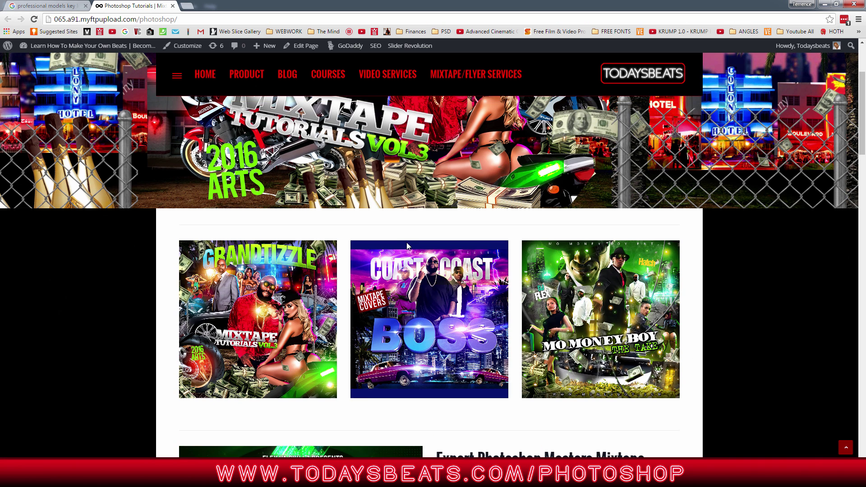
pyautogui.scroll(-8, 379, 133)
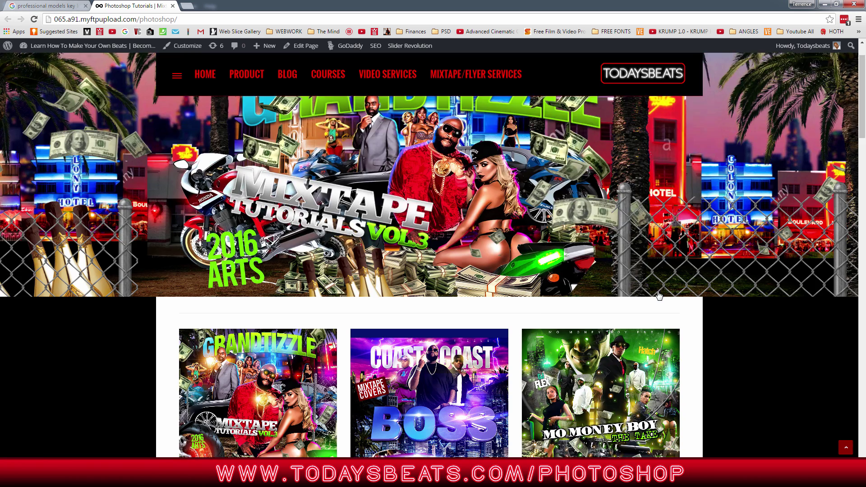
pyautogui.click(379, 133)
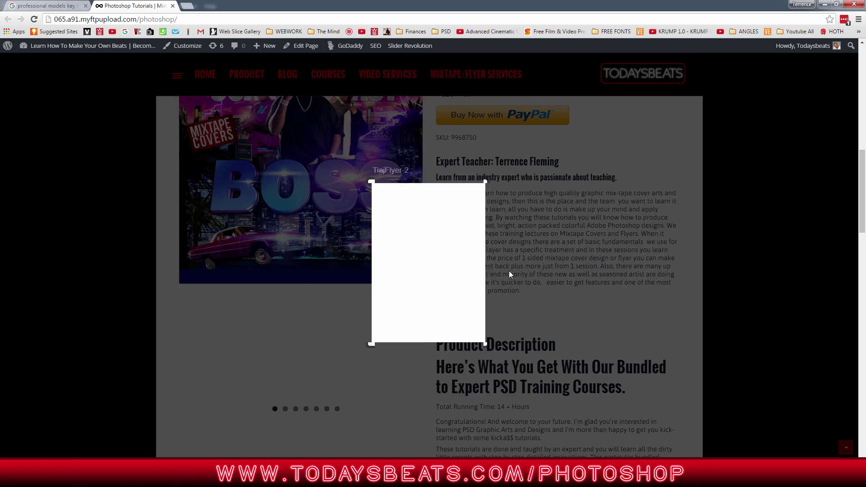
pyautogui.click(535, 252)
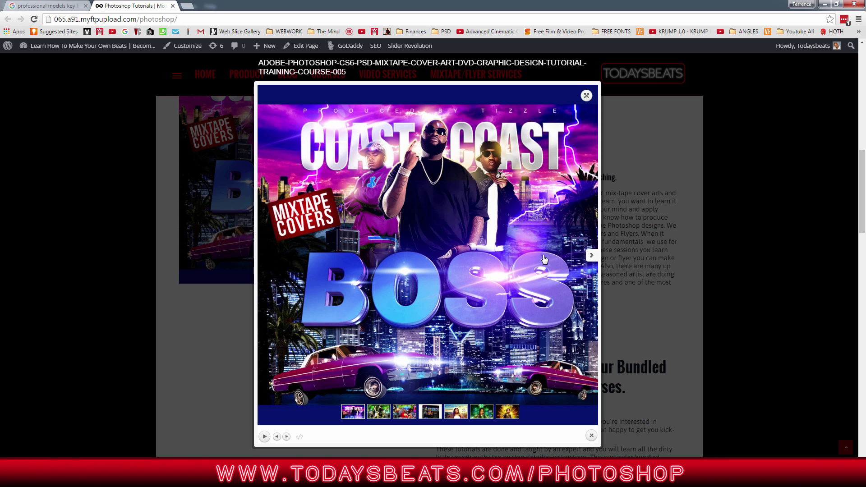
pyautogui.click(587, 95)
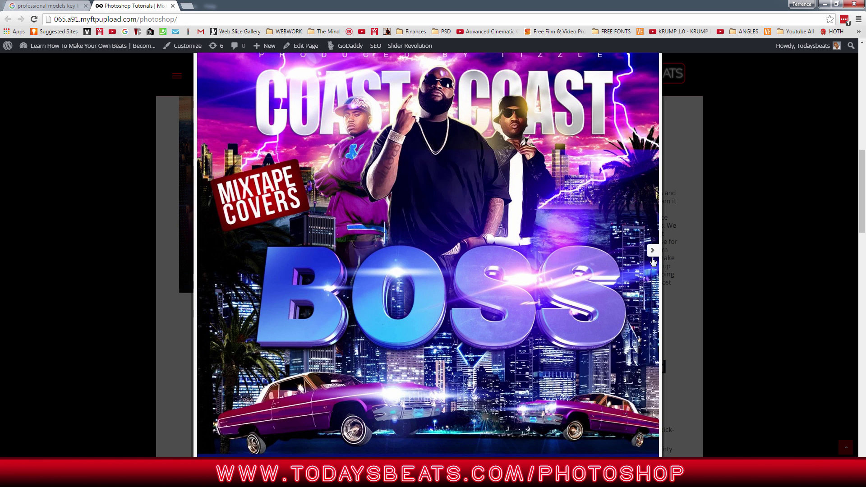
# Advance the gallery to the Mo Money Boy cover, enlarge it, and move on to the Grandtizzle cover
pyautogui.click(652, 251)
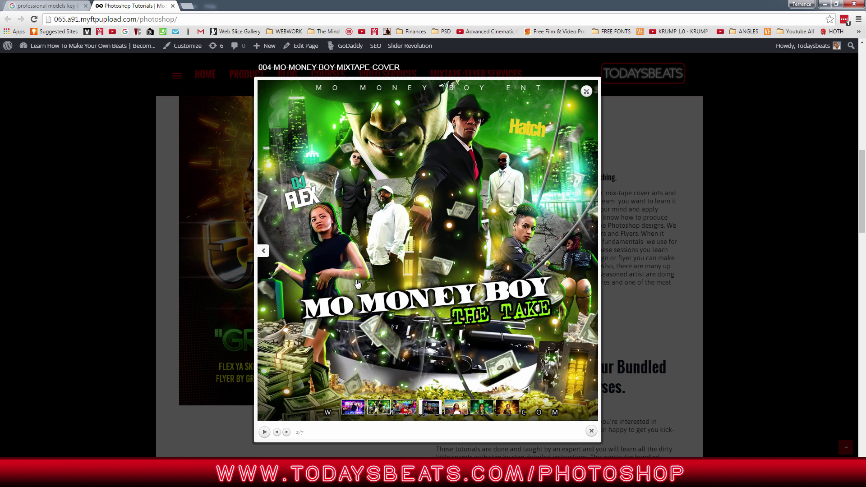
pyautogui.click(586, 91)
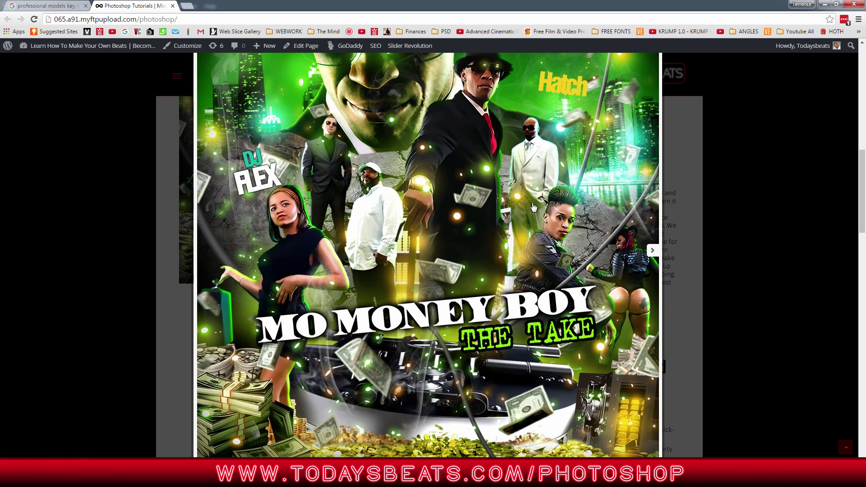
pyautogui.click(653, 259)
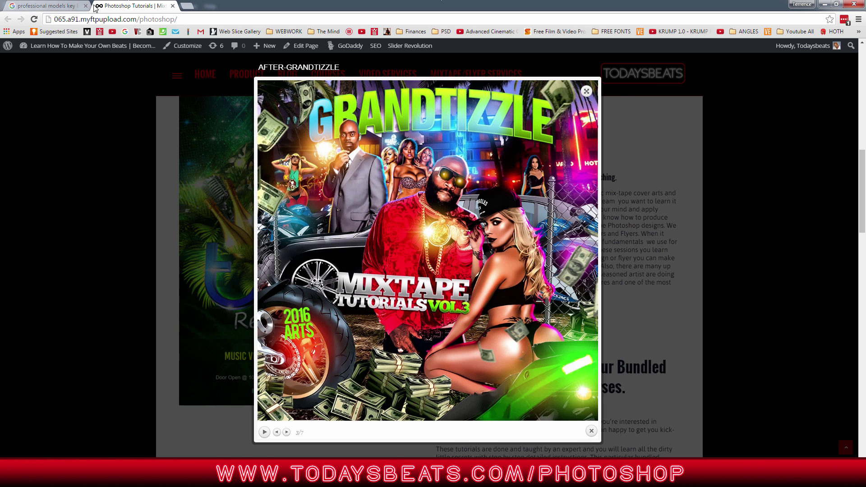
# Go back to the lighting image results and preview the business portrait of the smiling woman in a dark sleeveless top
pyautogui.click(57, 7)
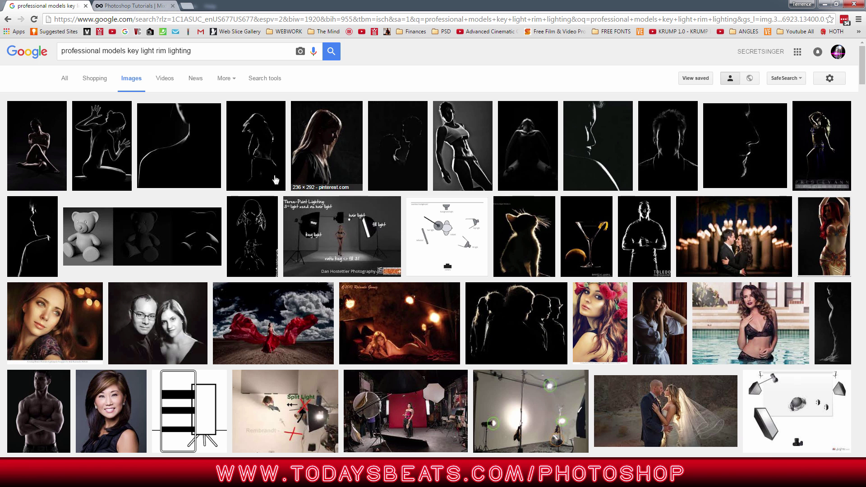
pyautogui.scroll(-2, 214, 273)
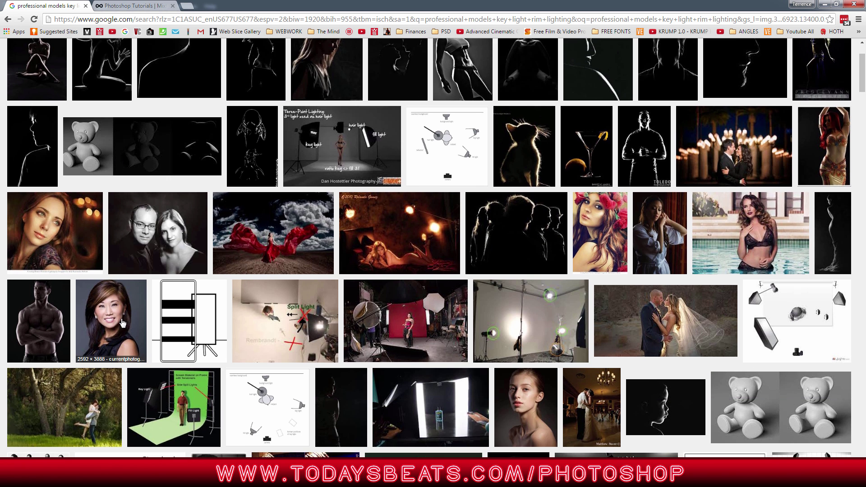
pyautogui.click(113, 323)
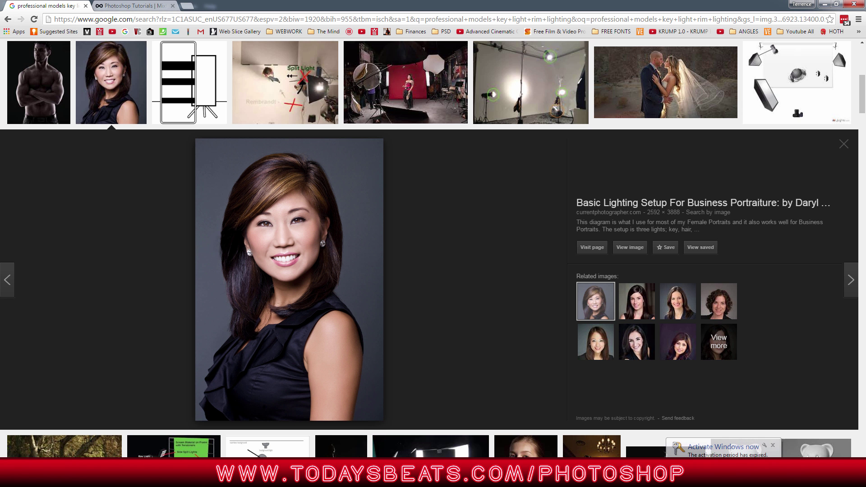
# Switch to the Photoshop document with the stage-light background and select the cut-out model layer, Layer 1
pyautogui.hotkey('alt', 'Tab')
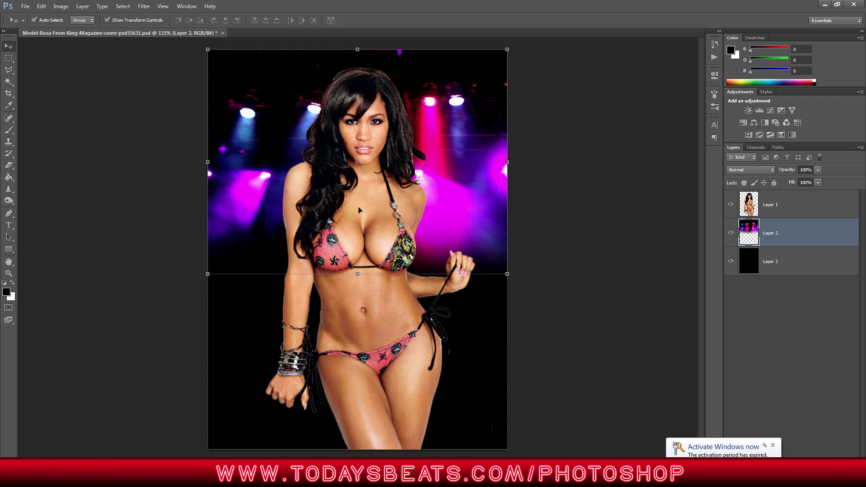
pyautogui.click(370, 127)
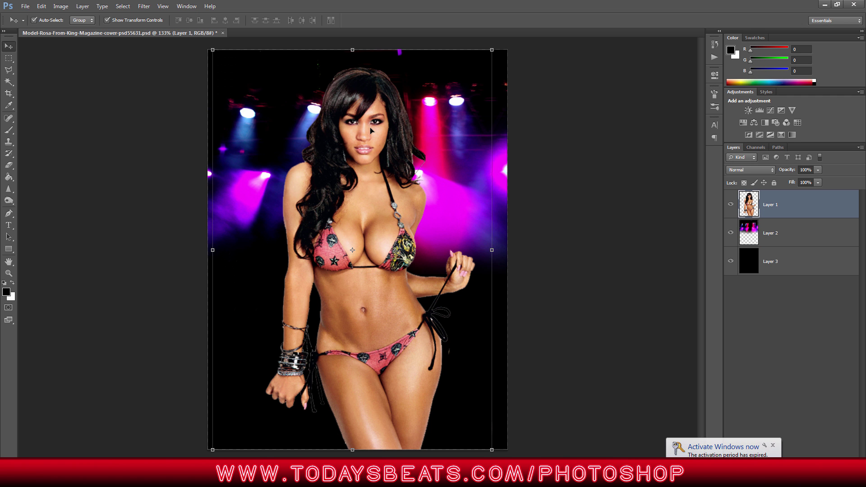
pyautogui.click(60, 6)
pyautogui.moveTo(113, 29)
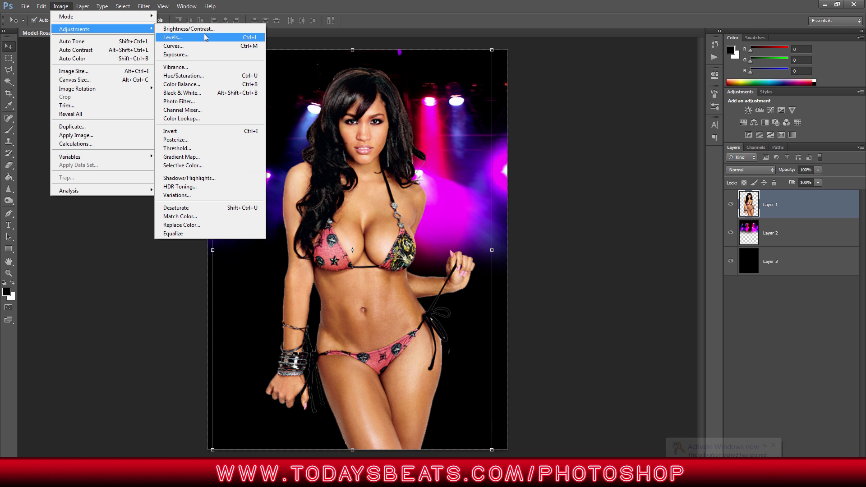
pyautogui.click(777, 240)
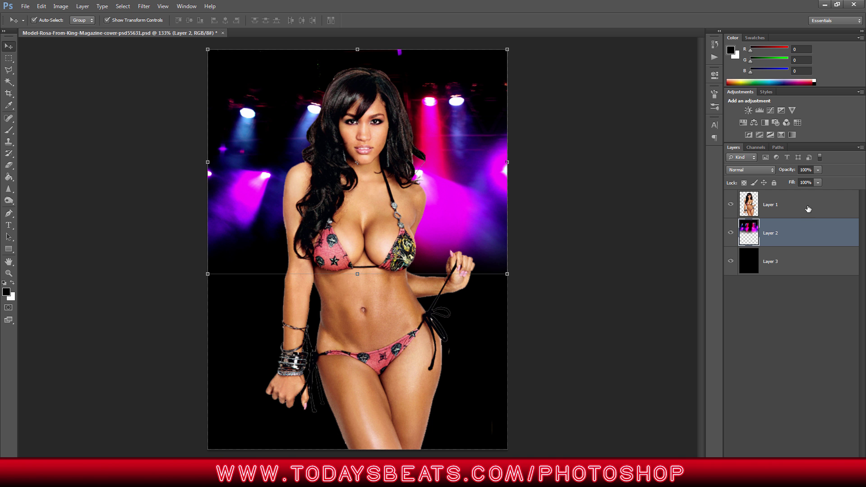
pyautogui.click(808, 209)
# Increase the model layer's contrast with Levels, setting the midtone input to 0.78 and raising the black input level
pyautogui.click(85, 7)
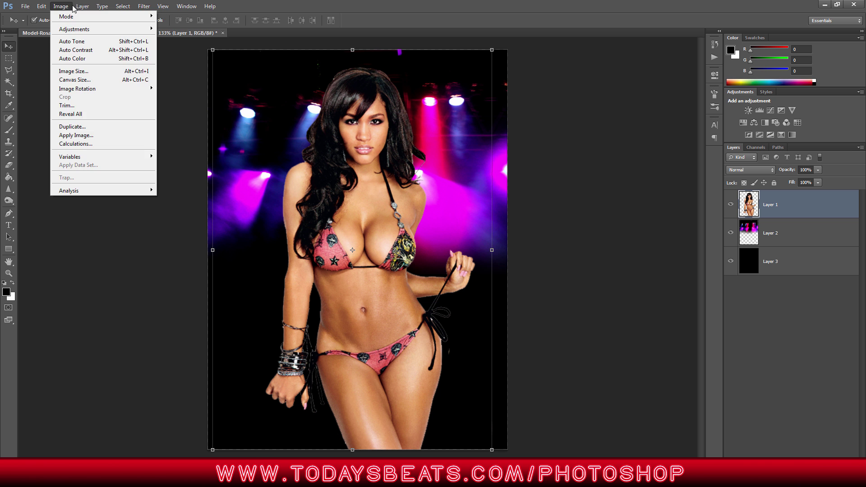
pyautogui.moveTo(77, 32)
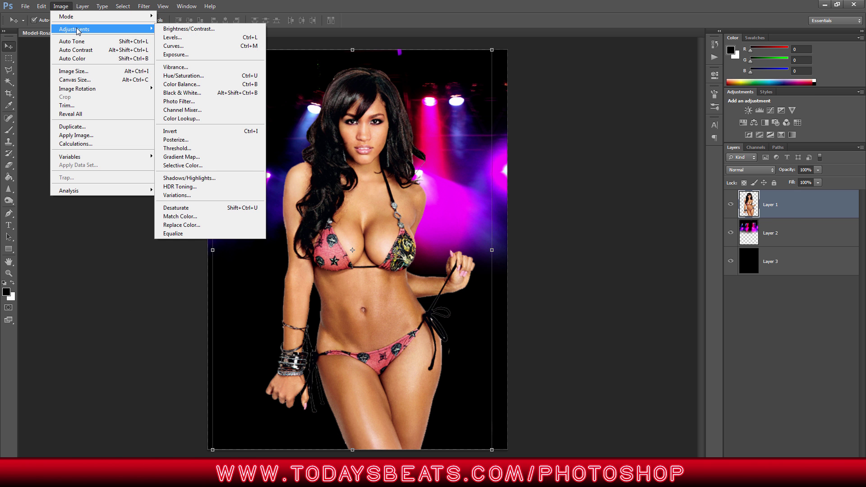
pyautogui.click(174, 37)
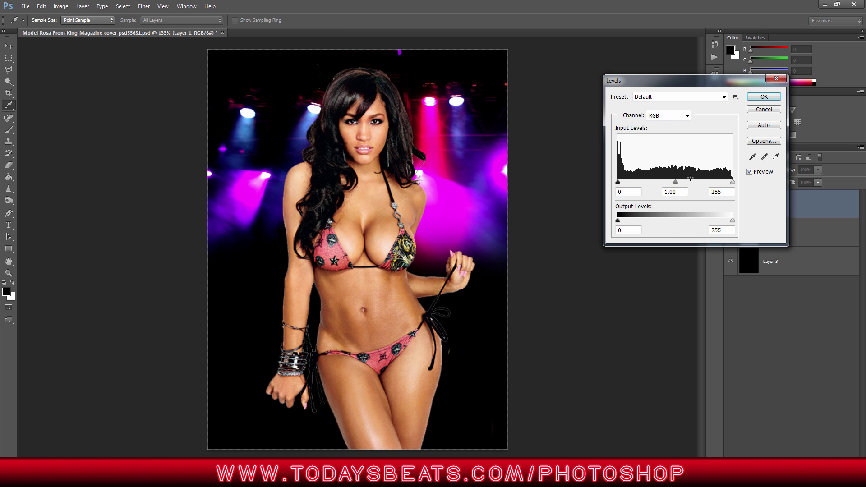
pyautogui.moveTo(676, 182); pyautogui.dragTo(687, 183)
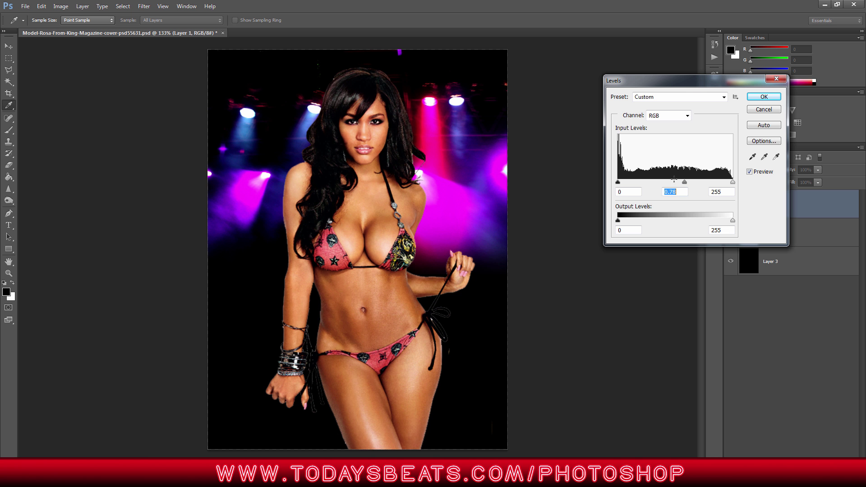
pyautogui.moveTo(619, 183); pyautogui.dragTo(630, 182)
pyautogui.moveTo(734, 185)
pyautogui.mouseDown()
pyautogui.moveTo(718, 183)
pyautogui.moveTo(734, 184)
pyautogui.mouseUp()
pyautogui.click(763, 98)
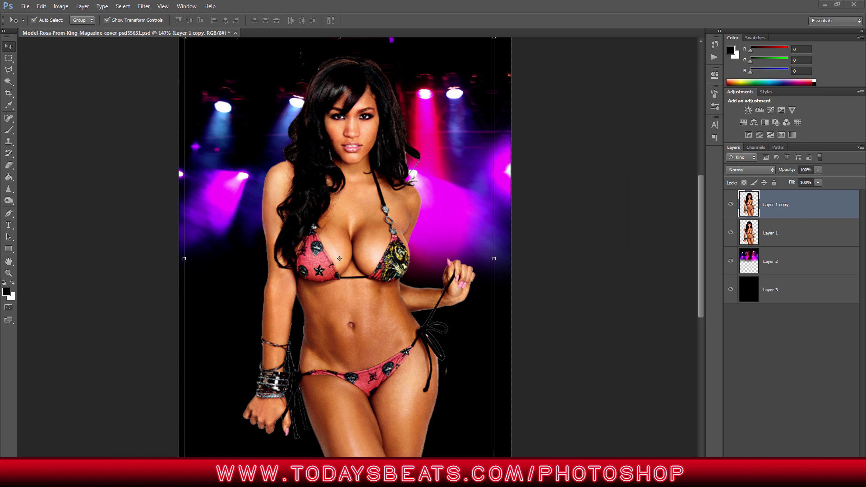
# Add a Bevel & Emboss layer style to Layer 1 copy and preview the model with the effect off and on
pyautogui.click(786, 236)
pyautogui.click(752, 213)
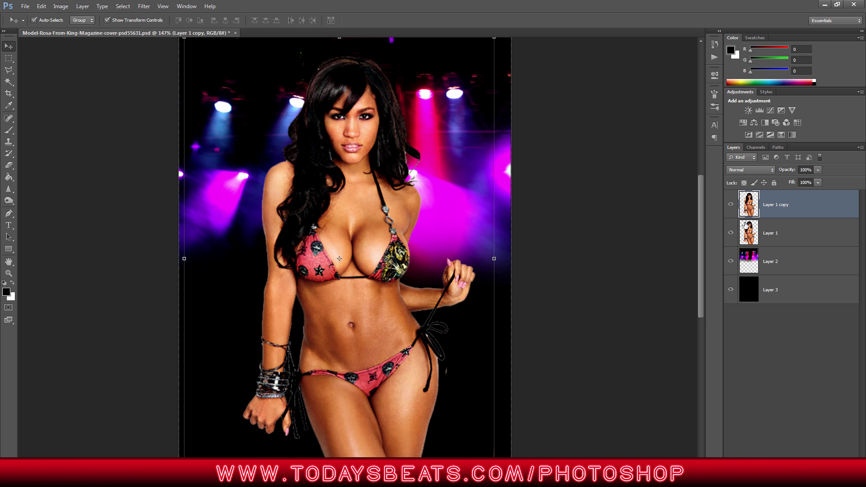
pyautogui.click(60, 7)
pyautogui.moveTo(78, 32)
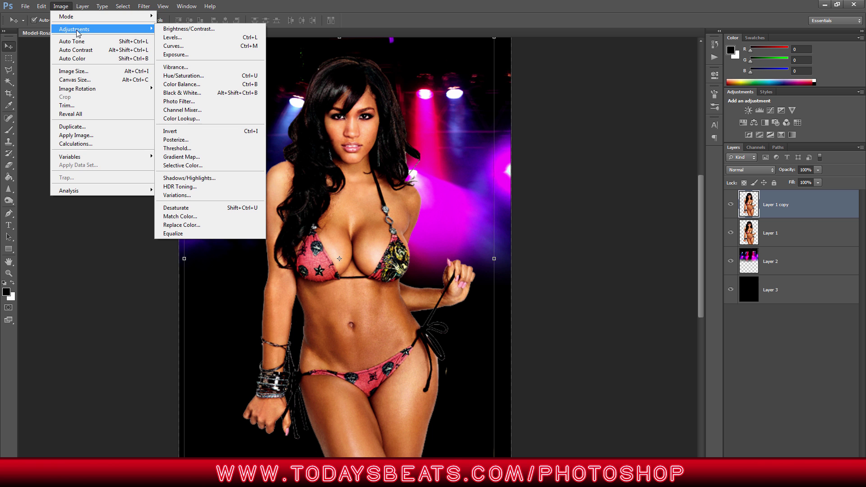
pyautogui.click(82, 7)
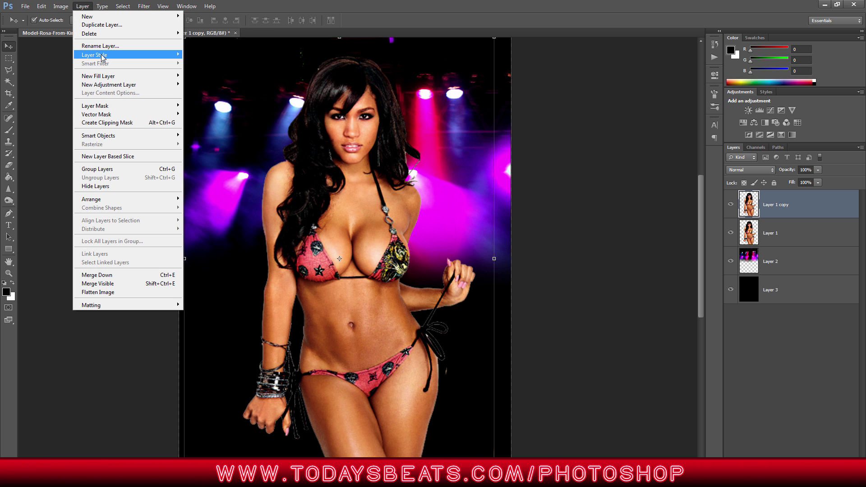
pyautogui.moveTo(102, 56)
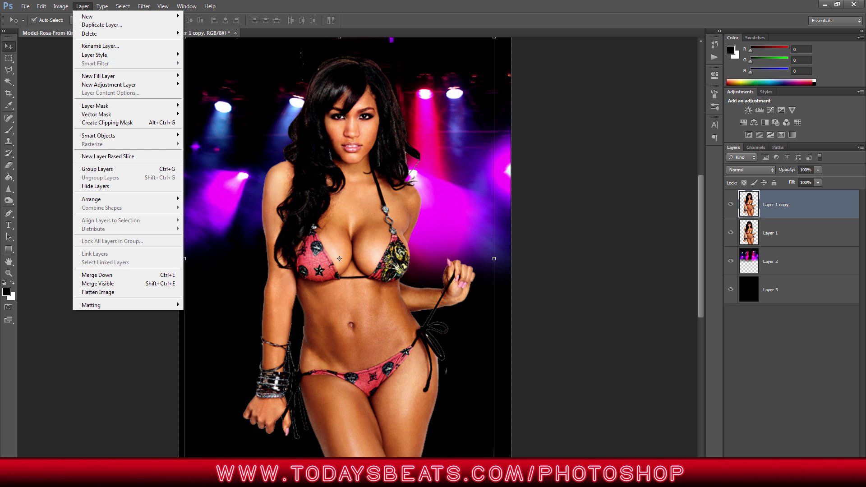
pyautogui.click(346, 134)
pyautogui.click(82, 6)
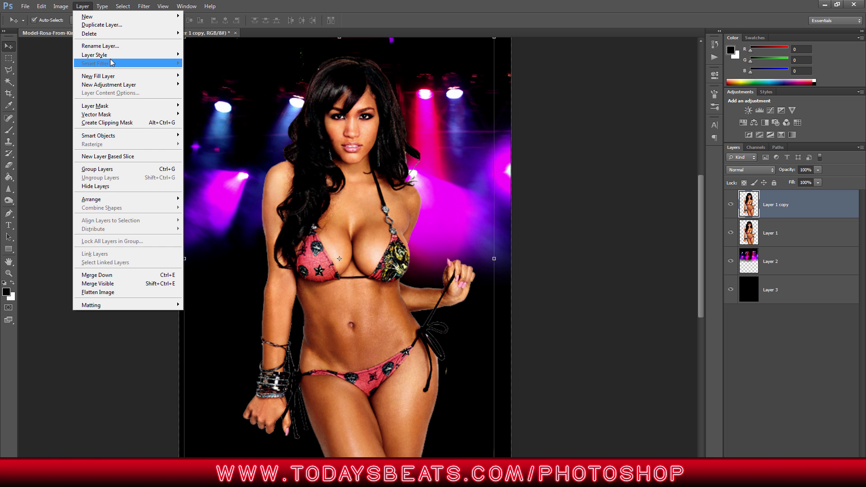
pyautogui.moveTo(110, 56)
pyautogui.click(212, 67)
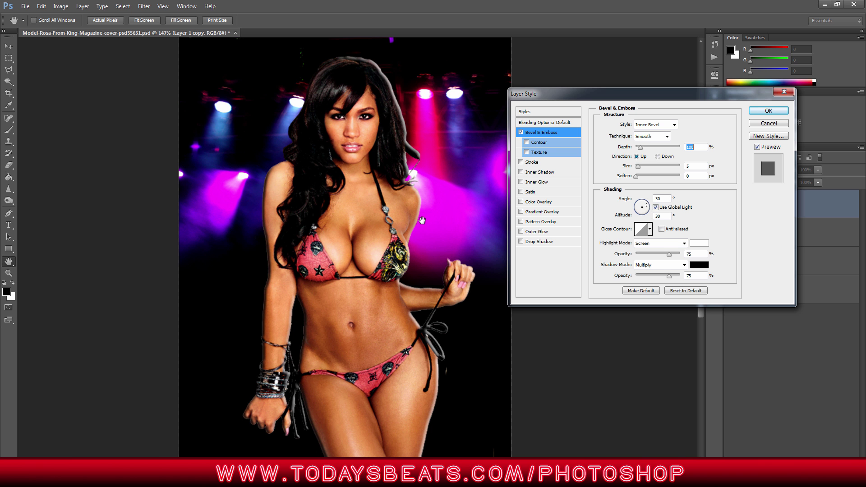
pyautogui.click(521, 133)
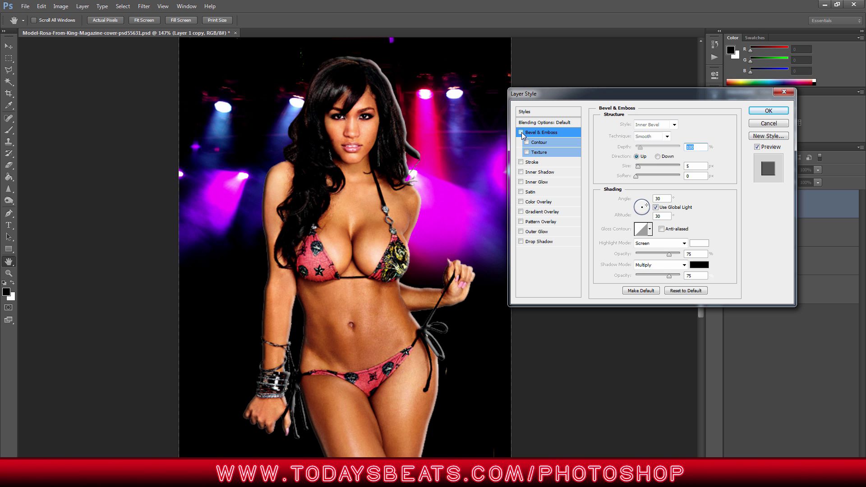
pyautogui.click(522, 132)
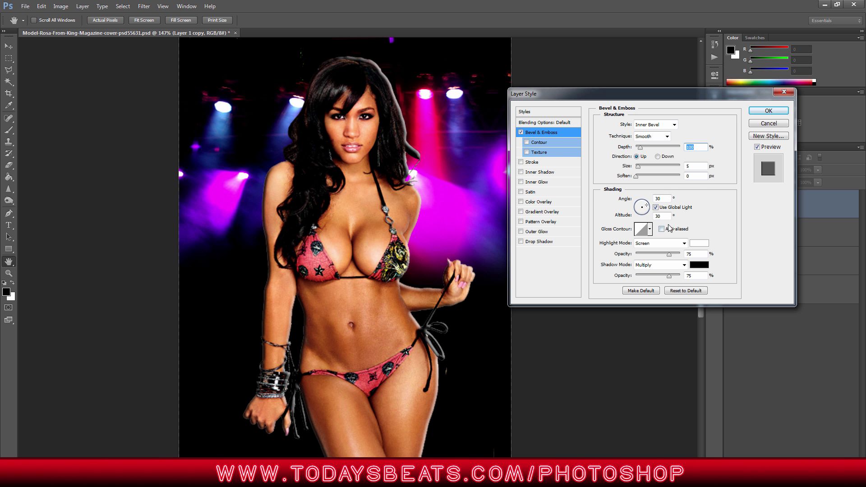
# Try a stepped gloss contour for the bevel and restore the linear contour
pyautogui.click(650, 229)
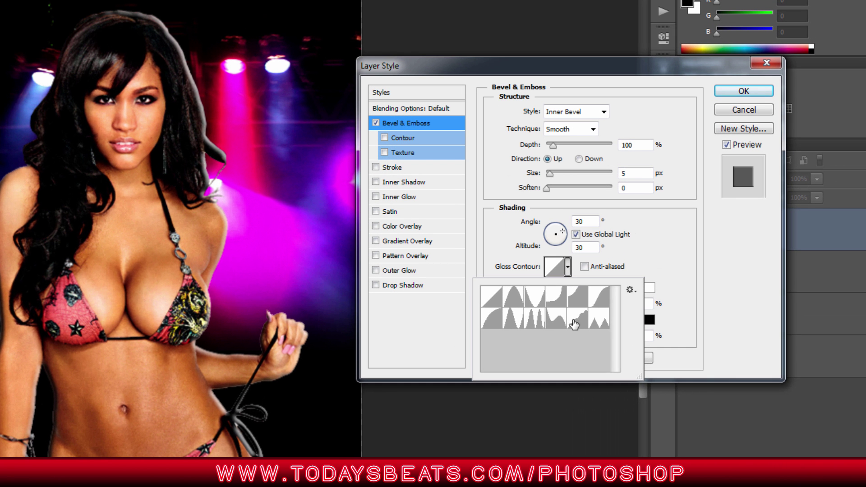
pyautogui.click(574, 323)
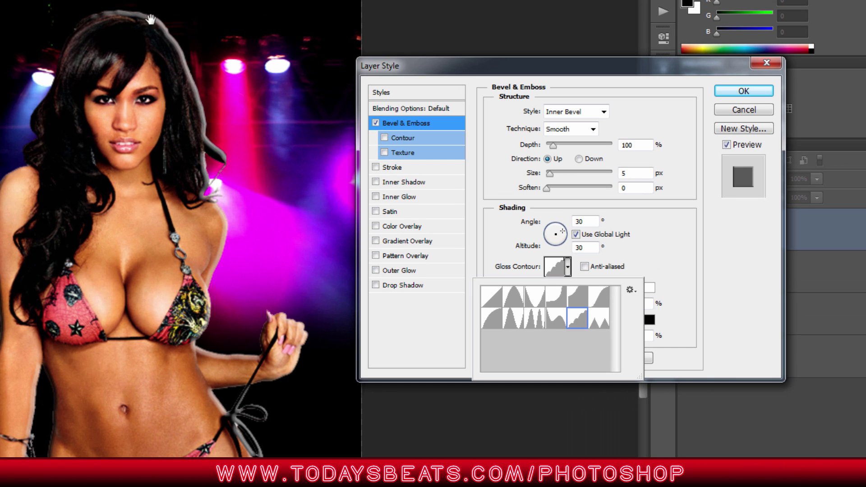
pyautogui.click(487, 299)
pyautogui.click(516, 253)
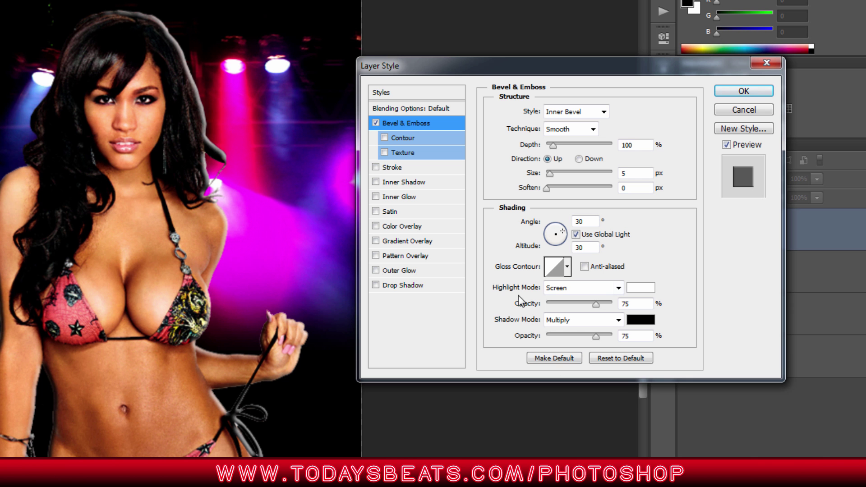
# Set the bevel's highlight mode to Vivid Light and apply the layer style
pyautogui.click(618, 288)
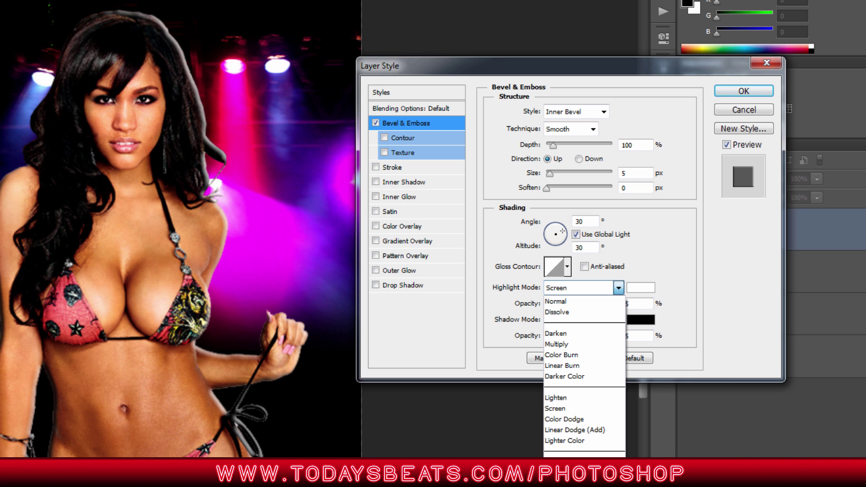
pyautogui.press('v')
pyautogui.press('Return')
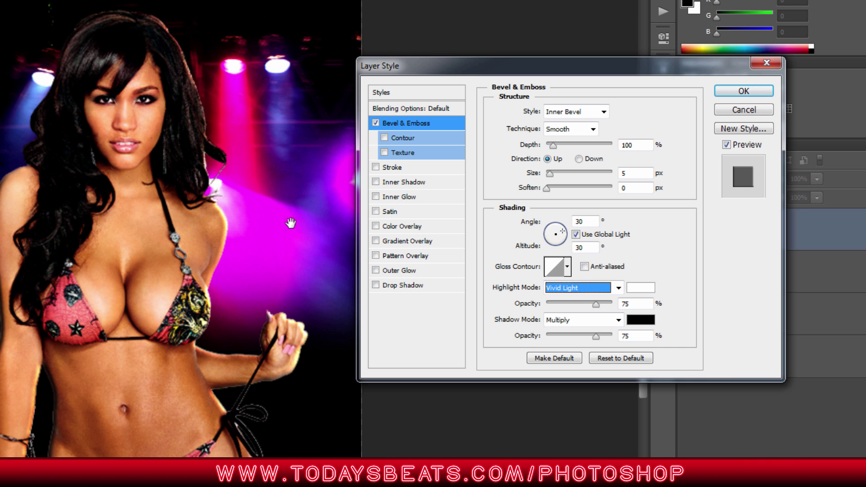
pyautogui.click(742, 92)
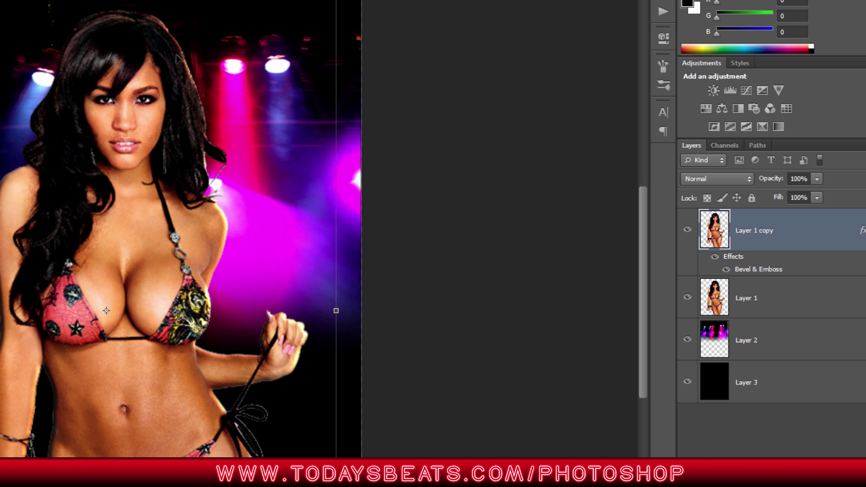
# Examine the bevel's highlight edge up close along the model's hair, shoulder, arm and hand
pyautogui.scroll(2, 189, 77)
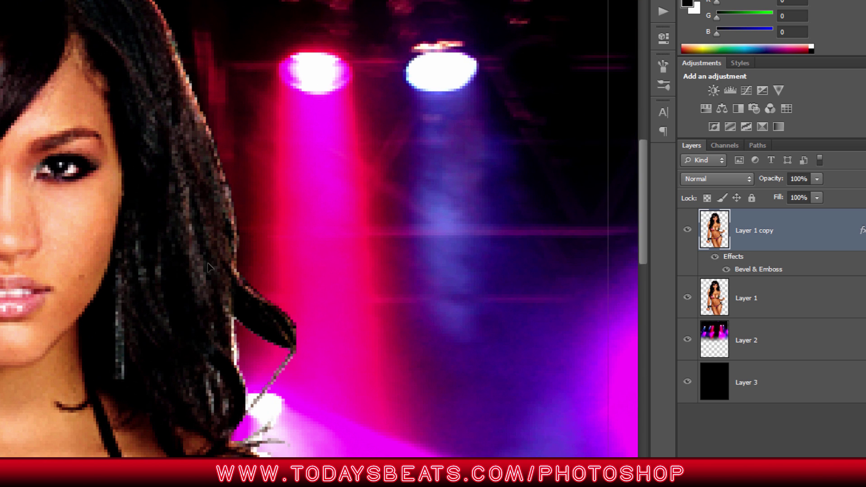
pyautogui.scroll(3, 276, 354)
pyautogui.scroll(-5, 242, 169)
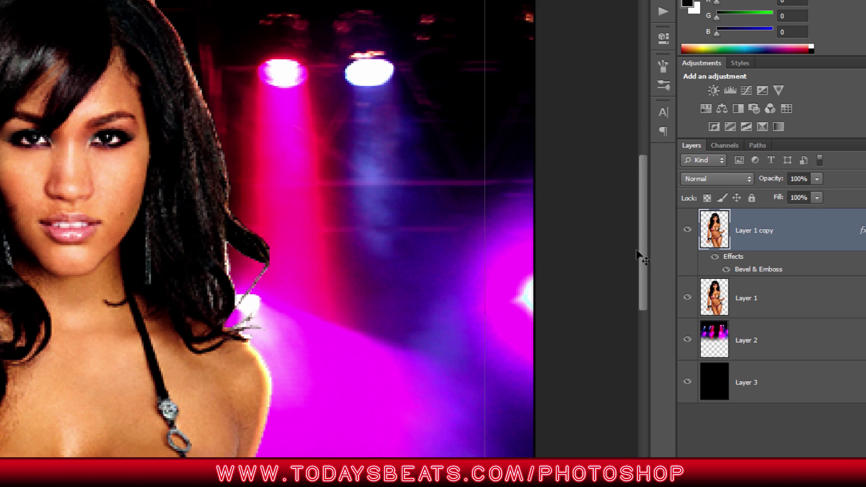
pyautogui.scroll(3, 637, 235)
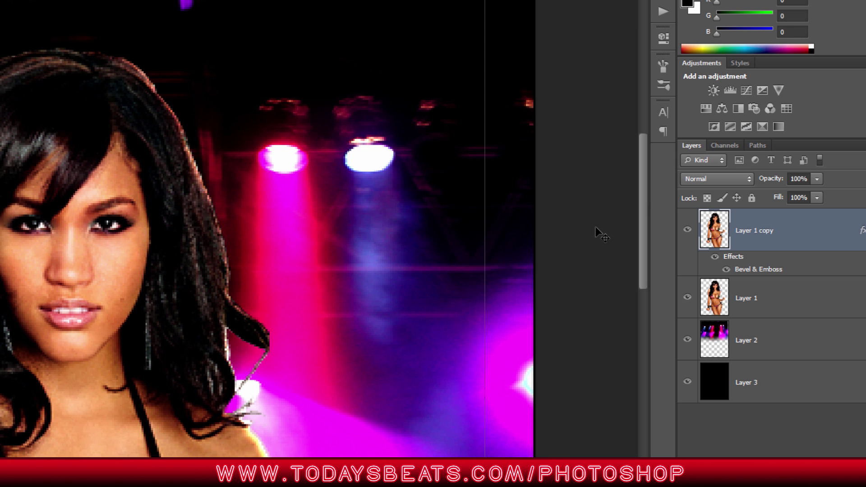
pyautogui.moveTo(644, 191); pyautogui.dragTo(570, 267)
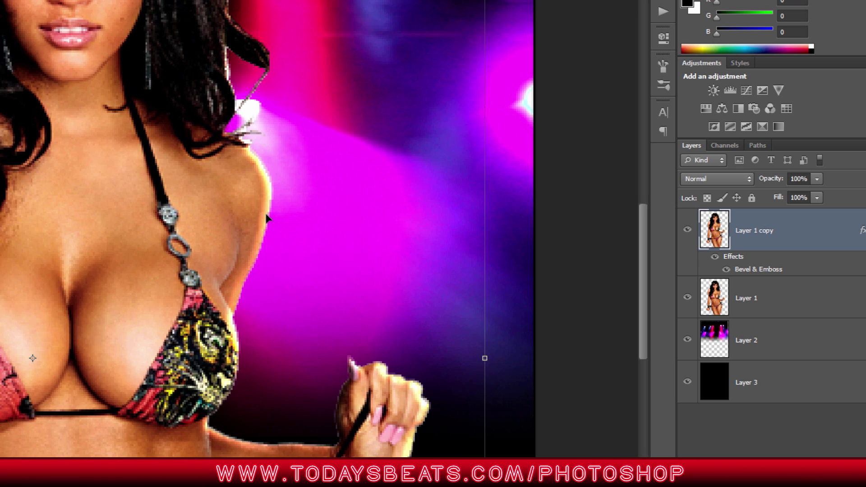
pyautogui.scroll(5, 267, 219)
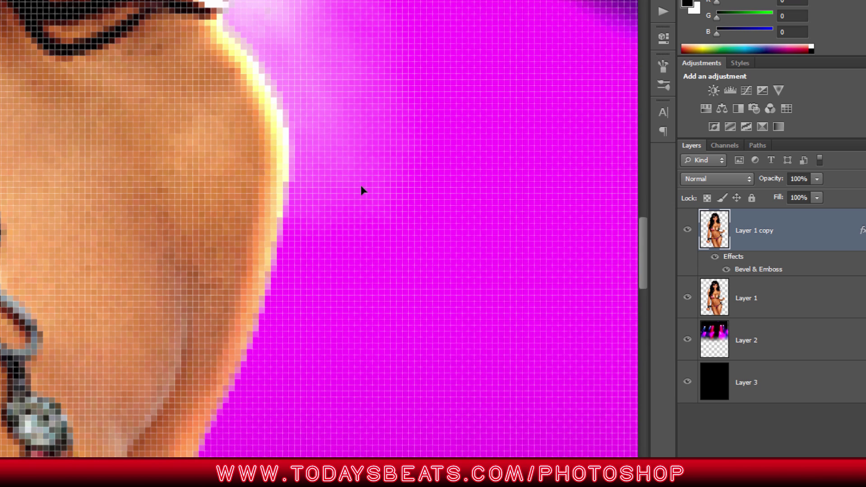
pyautogui.scroll(-6, 361, 190)
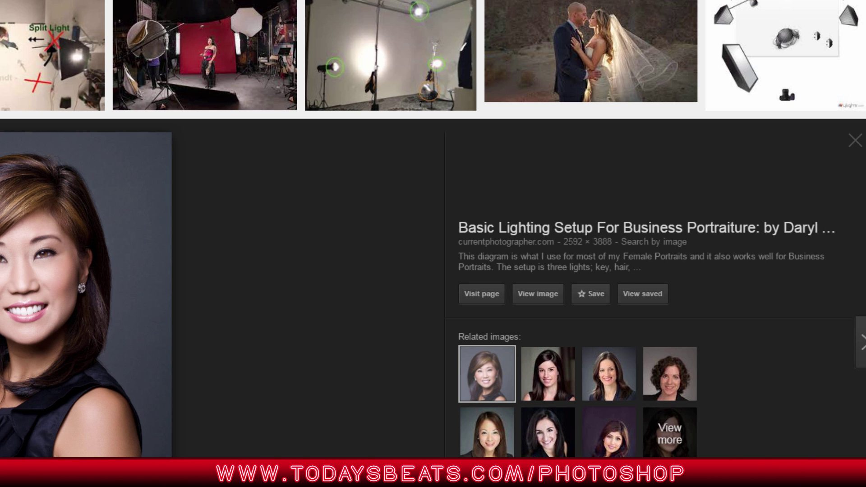
# Switch to the lighting image results in the browser and preview the rim-lit photo of the shirtless man with crossed arms
pyautogui.press('Right')
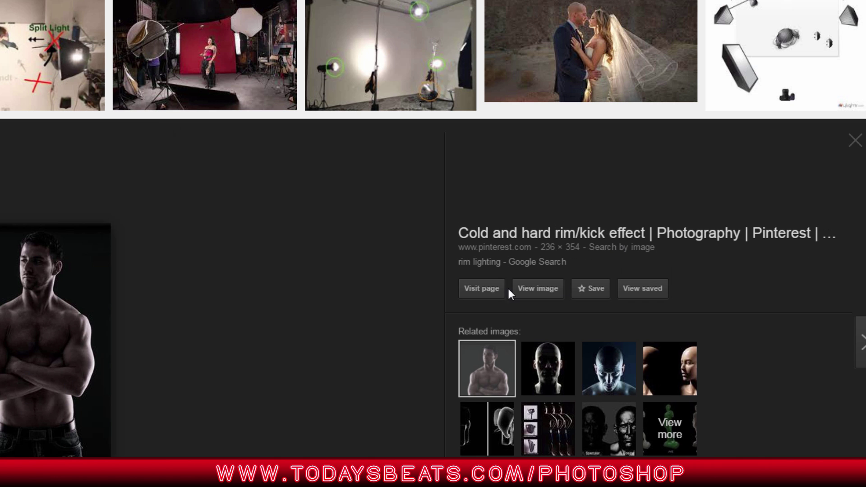
pyautogui.click(540, 365)
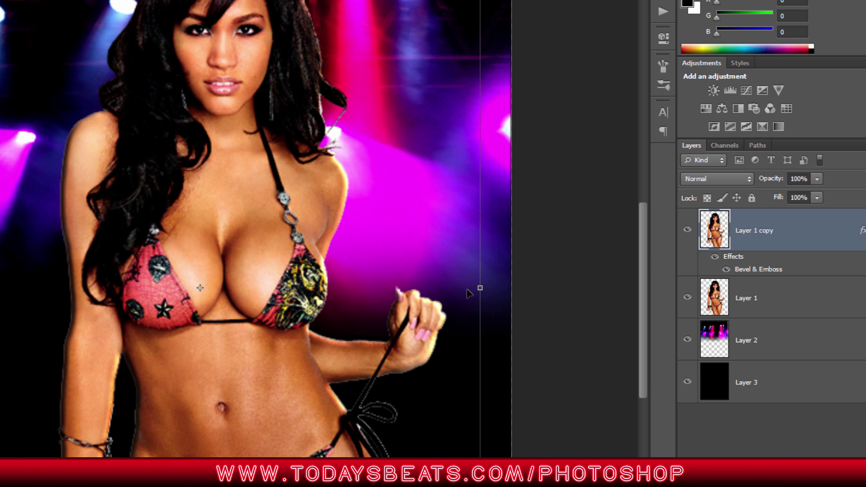
# Return to the Photoshop document and set Layer 1 copy's Bevel & Emboss to depth 113%, size 8 px and soften 2 px
pyautogui.doubleClick(777, 270)
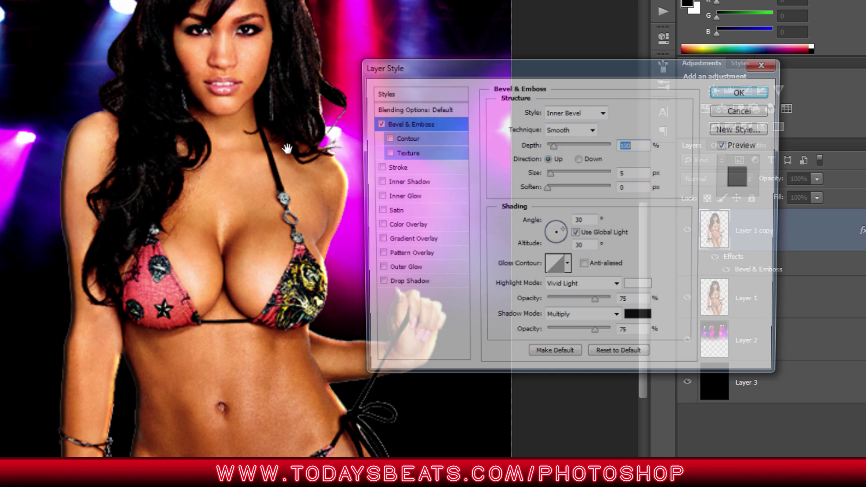
pyautogui.moveTo(474, 64); pyautogui.dragTo(521, 1)
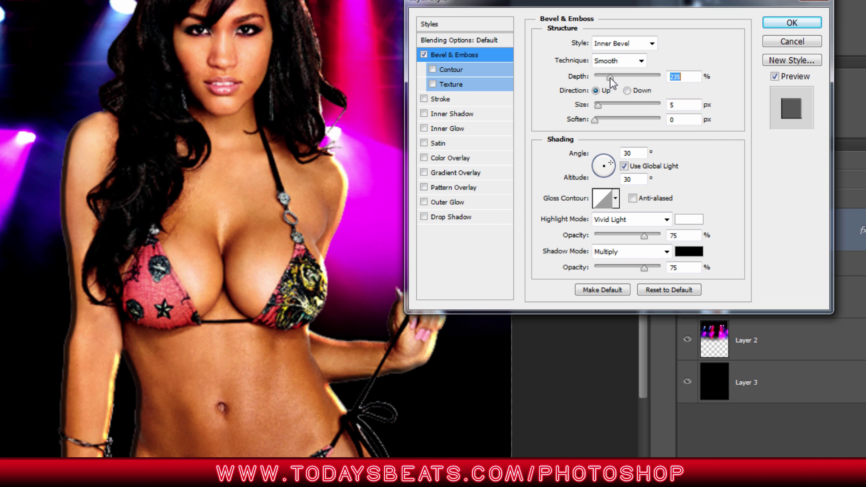
pyautogui.moveTo(600, 77); pyautogui.dragTo(600, 104)
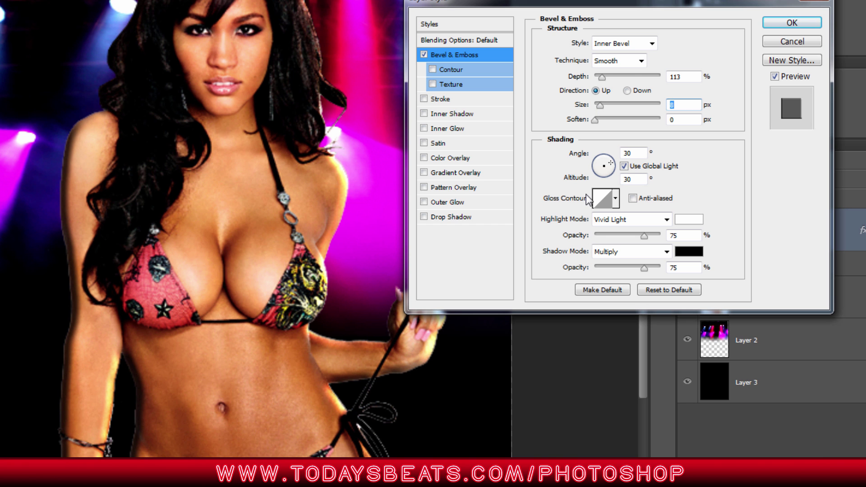
pyautogui.moveTo(596, 120); pyautogui.dragTo(601, 121)
pyautogui.moveTo(640, 4); pyautogui.dragTo(581, 24)
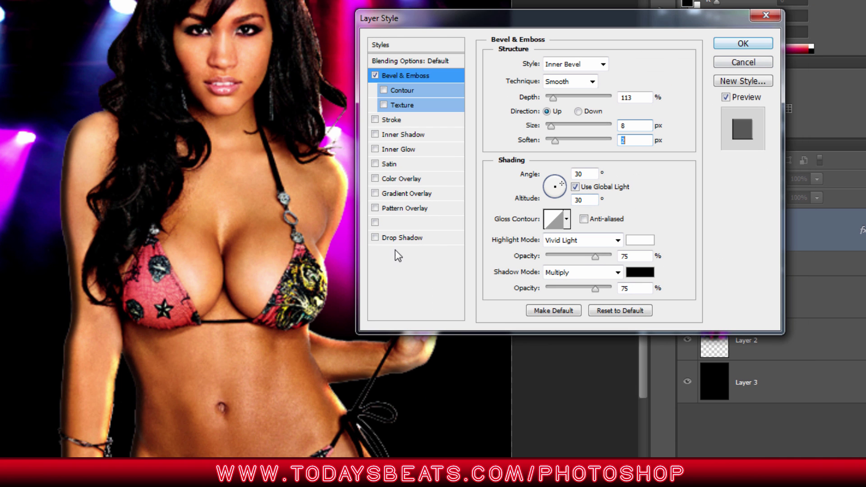
# Apply the bevel settings to Layer 1 copy and select Layer 1
pyautogui.click(751, 42)
pyautogui.hscroll(3, 453, 245)
pyautogui.hscroll(2, 454, 245)
pyautogui.hscroll(-2, 453, 246)
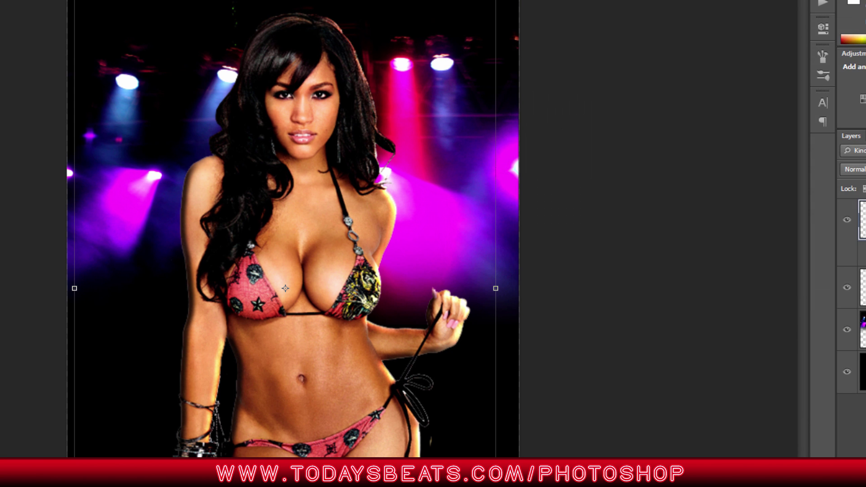
pyautogui.click(864, 293)
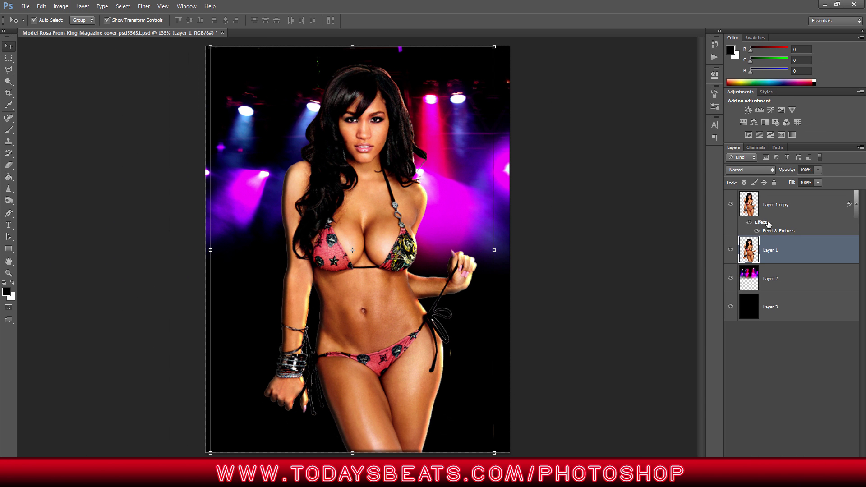
# Reopen Layer 1 copy's Bevel & Emboss and sample a magenta shadow color from the stage light beside the model's arm
pyautogui.doubleClick(775, 227)
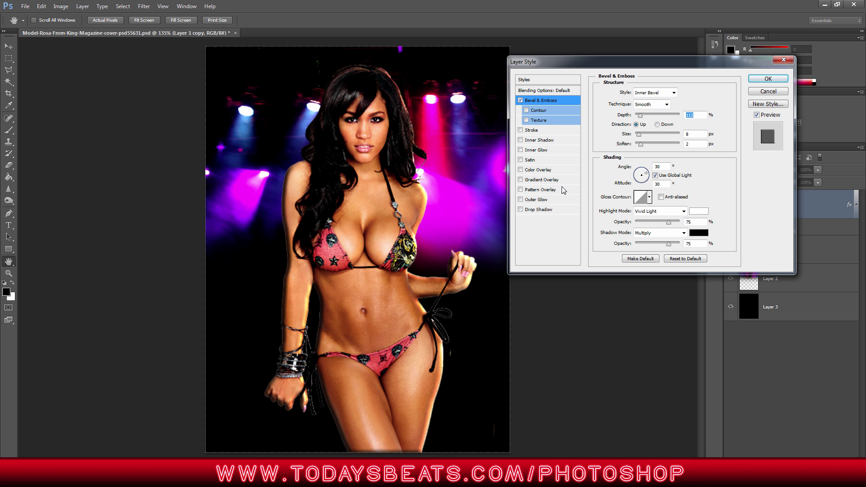
pyautogui.click(676, 232)
pyautogui.click(704, 232)
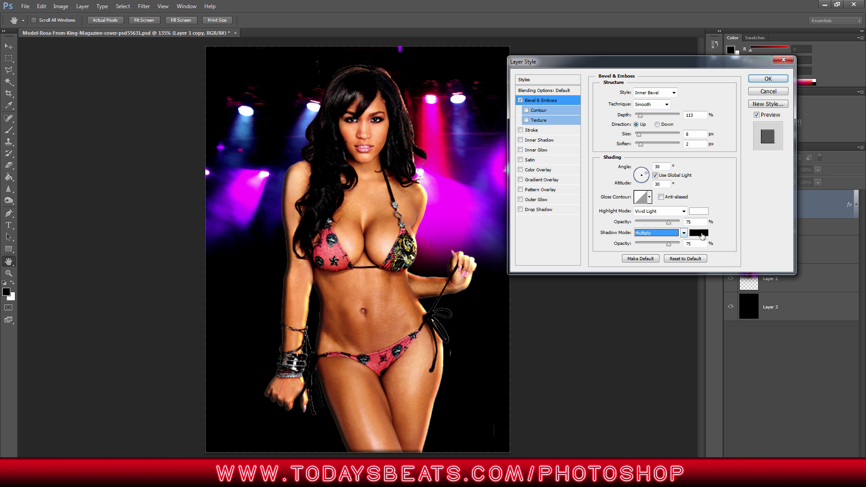
pyautogui.click(704, 232)
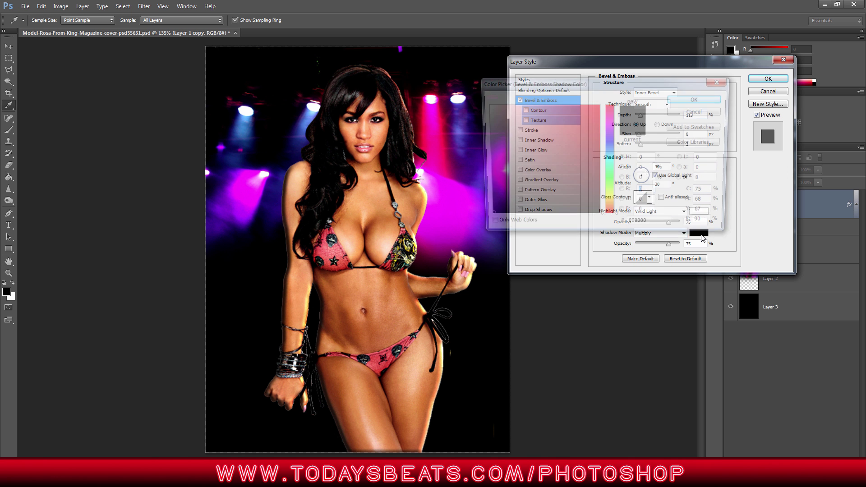
pyautogui.click(242, 187)
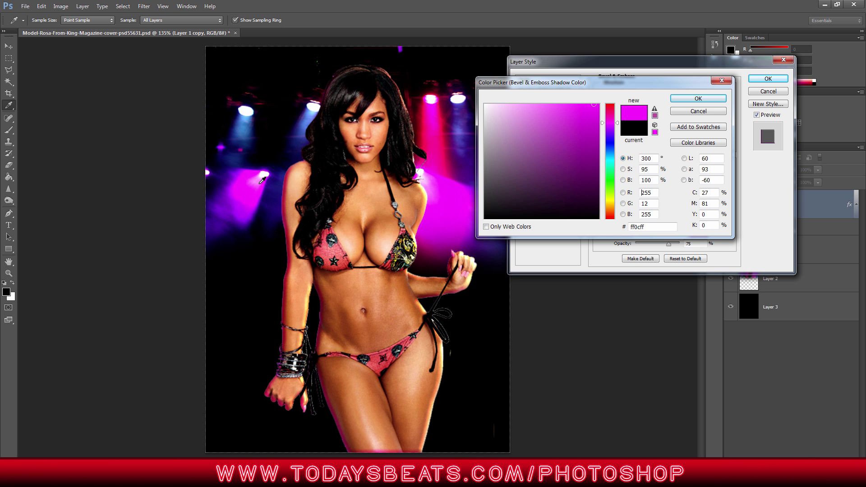
# Try blue shades from the blue stage lights as the bevel's shadow color
pyautogui.click(247, 128)
pyautogui.click(307, 131)
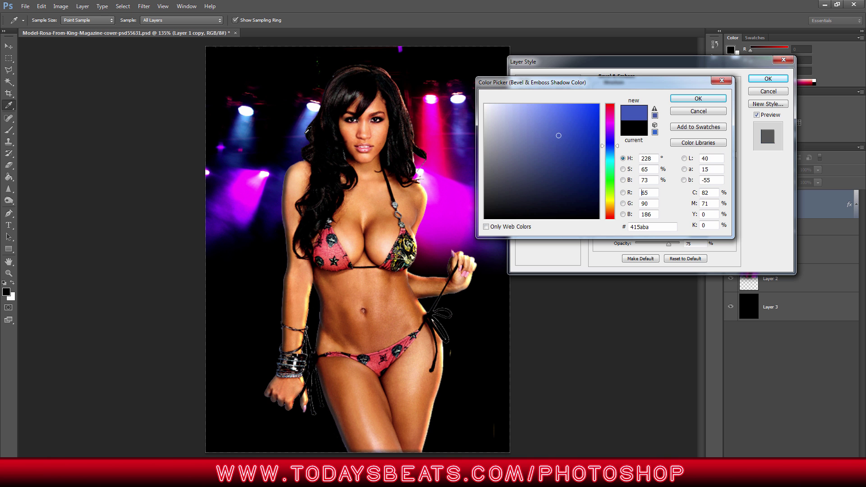
pyautogui.click(312, 114)
pyautogui.click(315, 110)
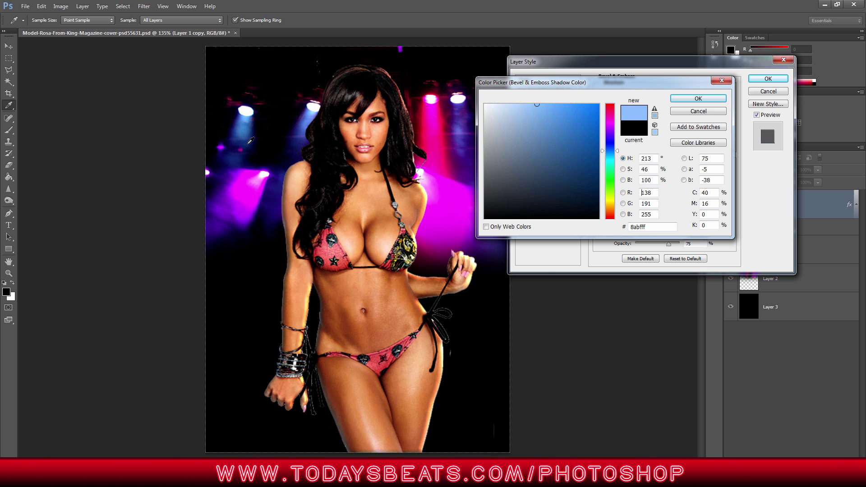
pyautogui.write('0')
pyautogui.press('Tab')
pyautogui.write('128')
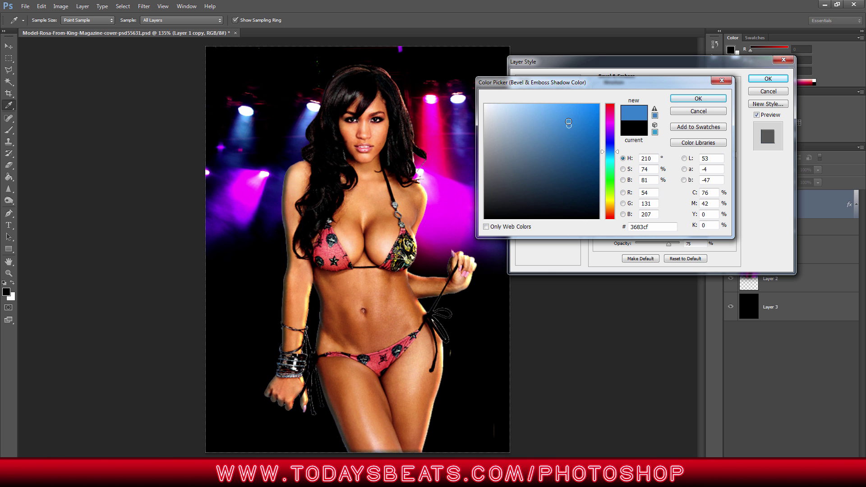
# Set the bevel's shadow color to bright magenta sampled from the purple stage light
pyautogui.click(246, 179)
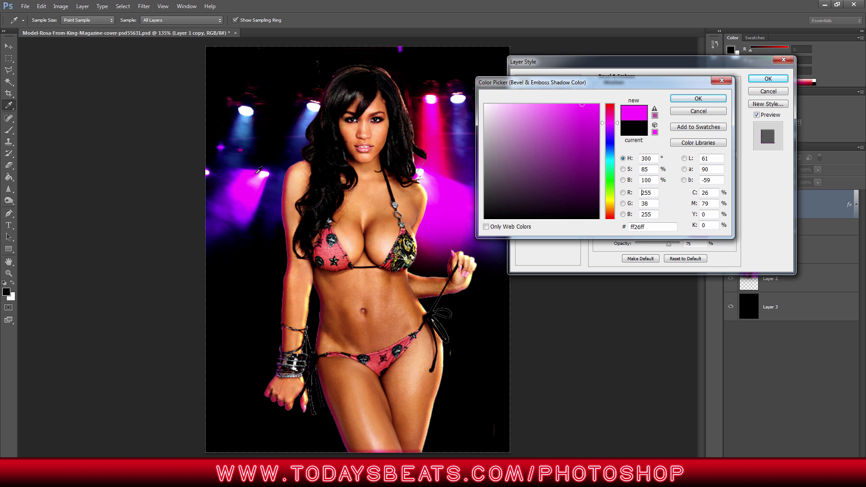
pyautogui.moveTo(595, 117); pyautogui.dragTo(606, 94)
pyautogui.click(698, 98)
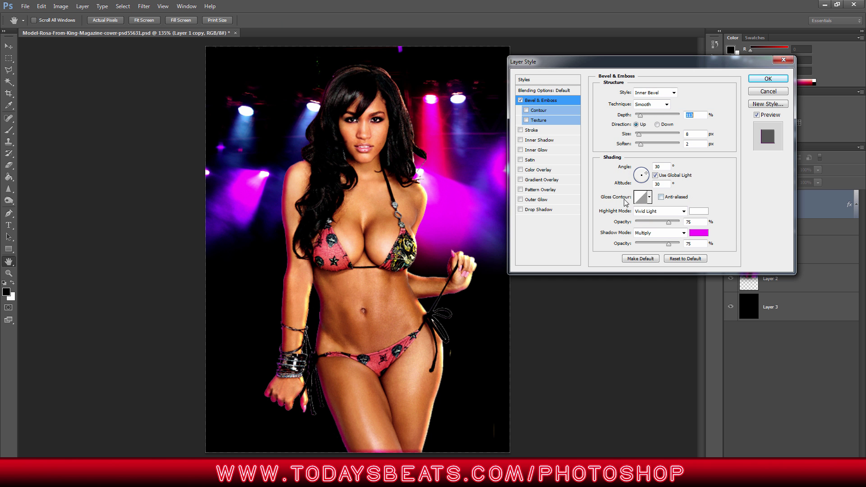
# Set the bevel's shadow mode to Color with 100% opacity and apply the layer style
pyautogui.click(684, 234)
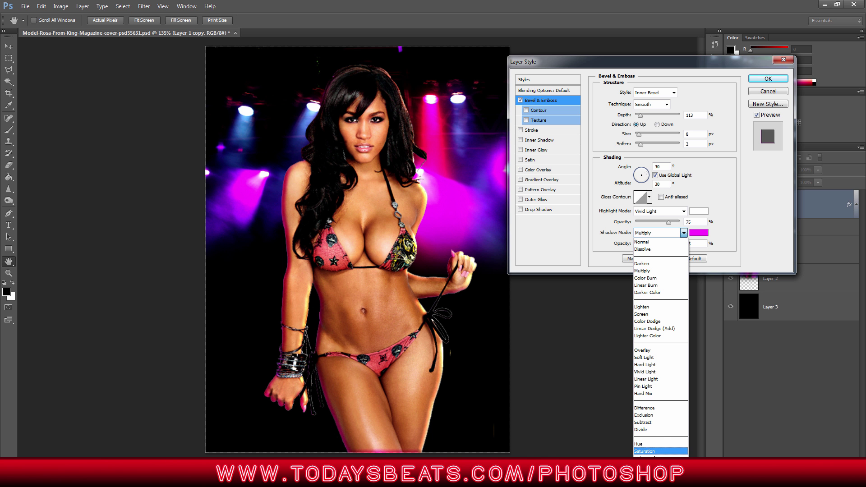
pyautogui.click(652, 458)
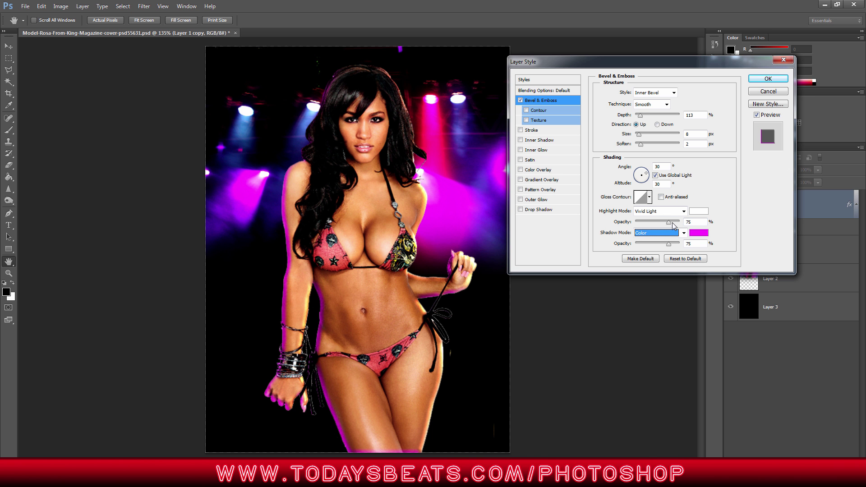
pyautogui.moveTo(670, 244); pyautogui.dragTo(711, 251)
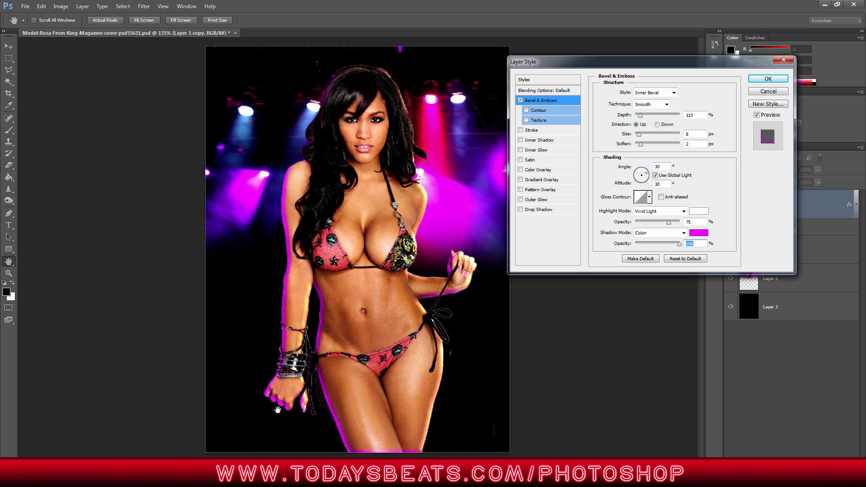
pyautogui.click(768, 78)
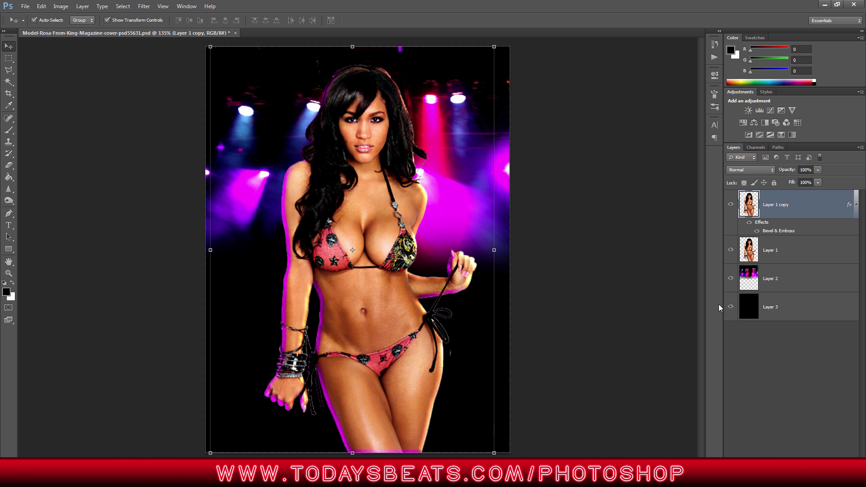
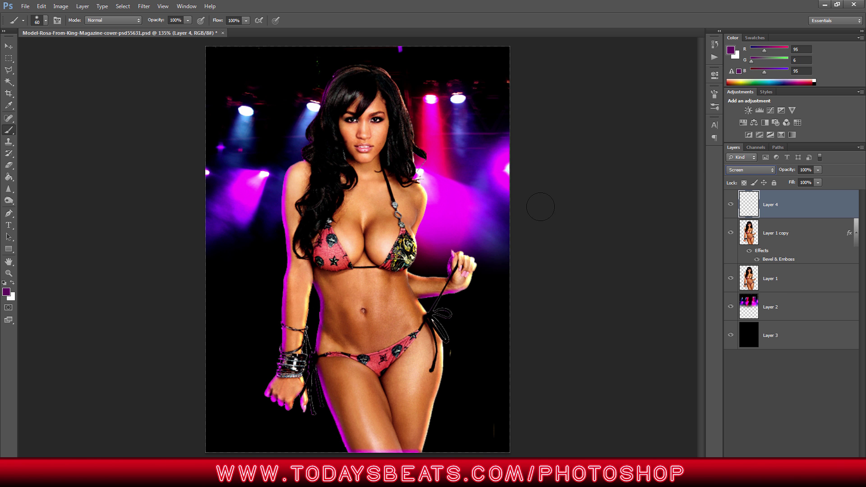
# Paint soft purple glows on Layer 4 with a 250 px brush over the stage lights beside both of the model's shoulders
pyautogui.click(808, 237)
pyautogui.click(802, 206)
pyautogui.click(473, 205)
pyautogui.press('[')
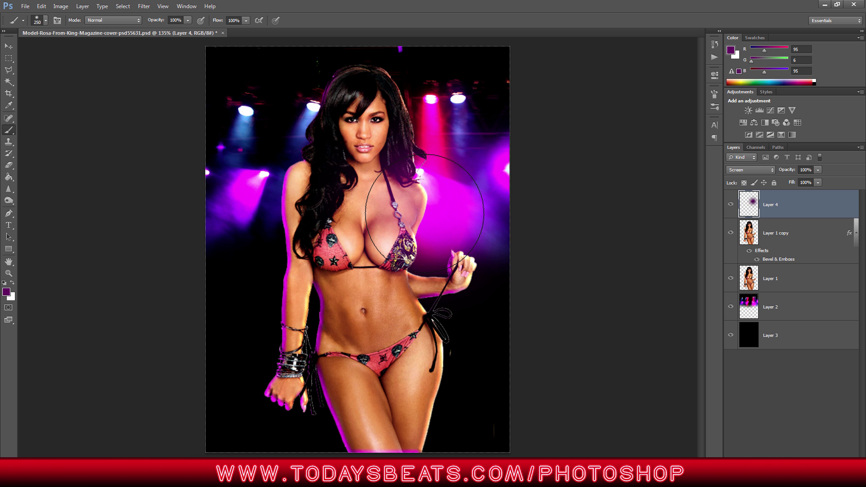
pyautogui.click(431, 206)
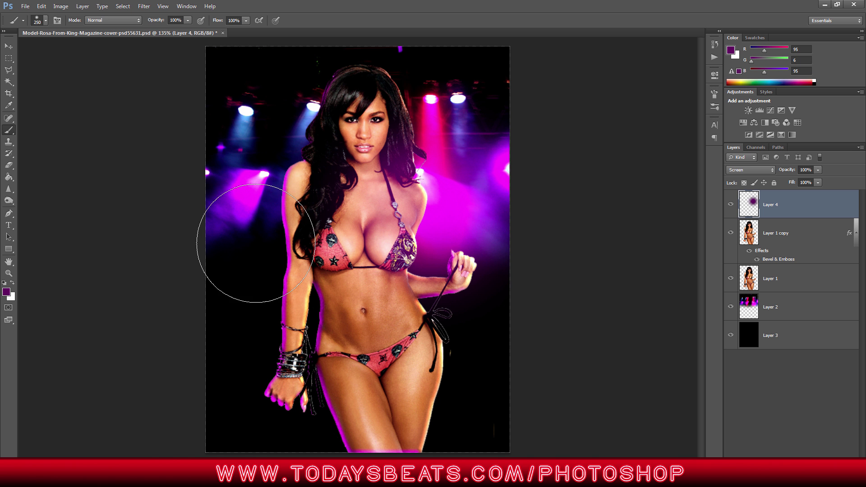
pyautogui.click(242, 195)
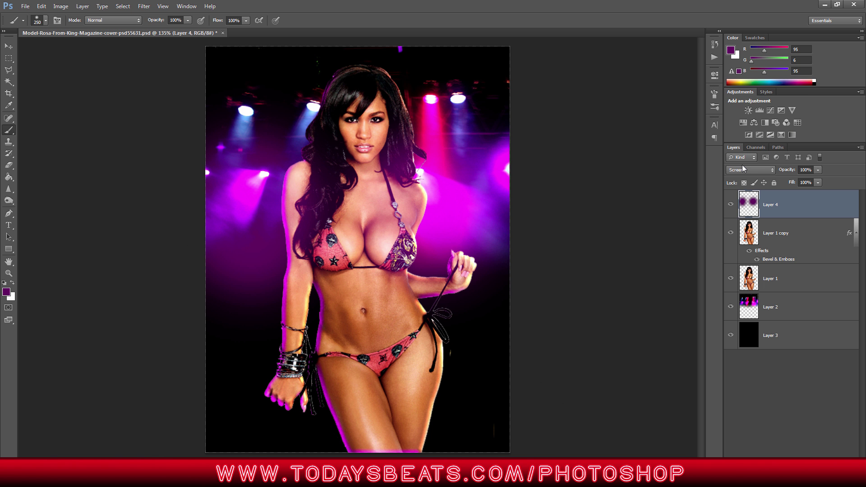
# Set the foreground color to the brighter purple #af08af and reduce the brush to 125 px
pyautogui.click(6, 292)
pyautogui.click(594, 141)
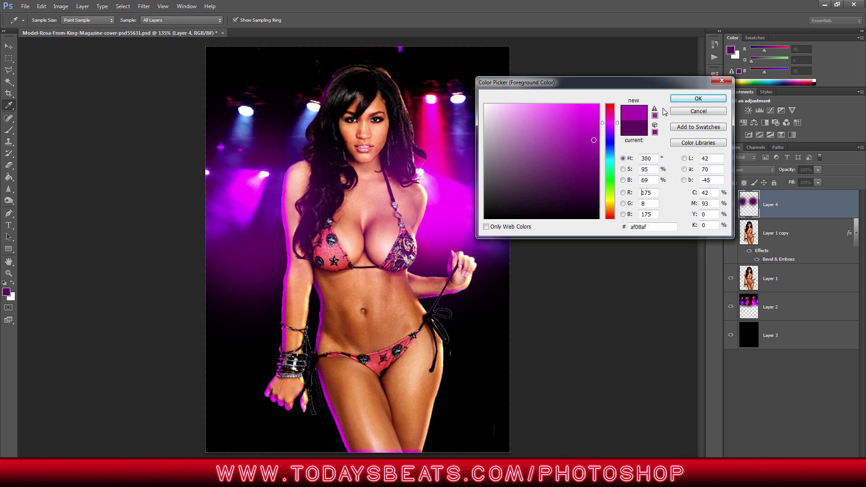
pyautogui.click(699, 98)
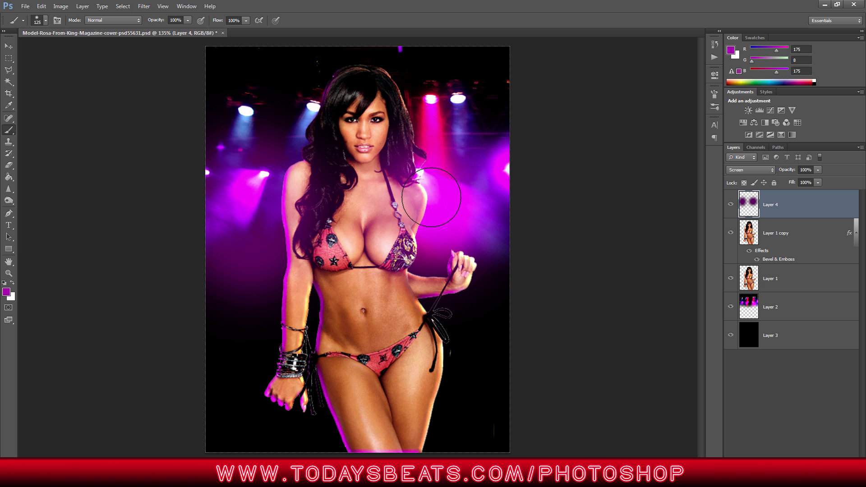
pyautogui.press('[')
pyautogui.press('[')
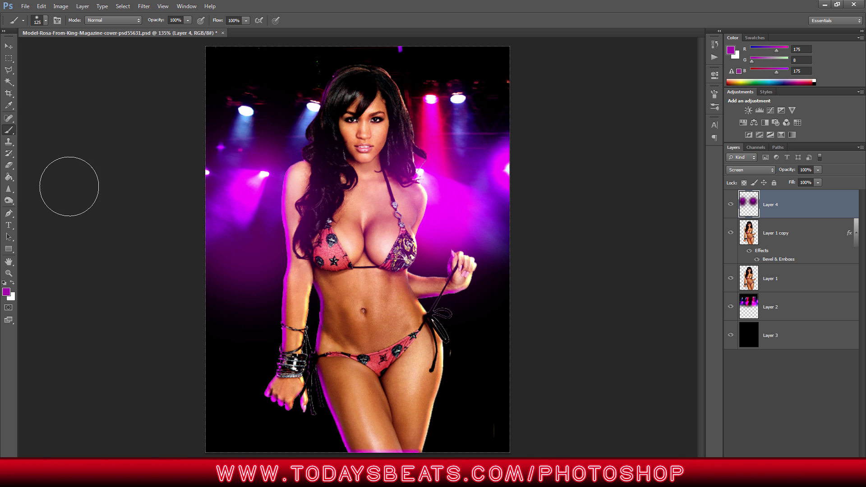
# Set the foreground color to bright magenta #f600f6
pyautogui.click(7, 292)
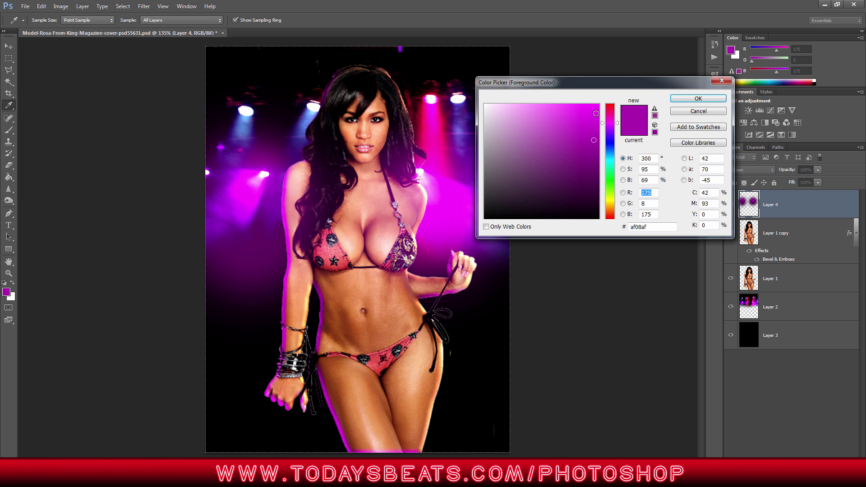
pyautogui.click(597, 113)
pyautogui.click(699, 98)
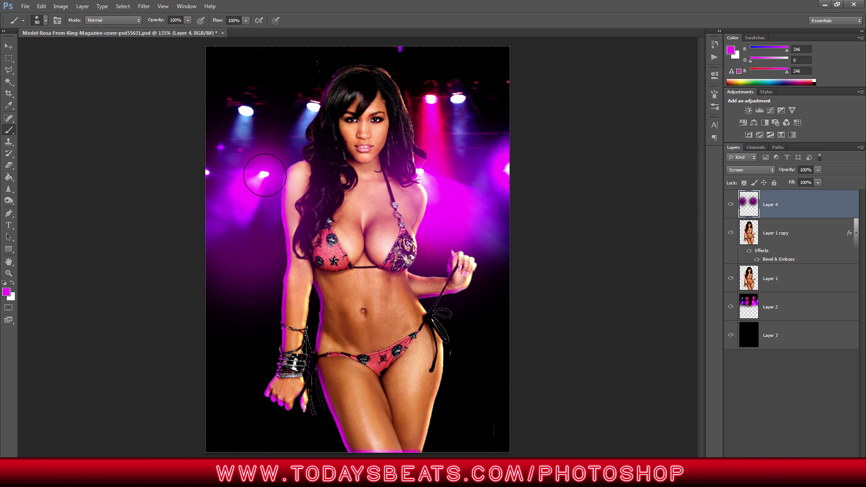
# Undo the last brush stroke on Layer 4 and reduce the brush to 80 px
pyautogui.click(42, 7)
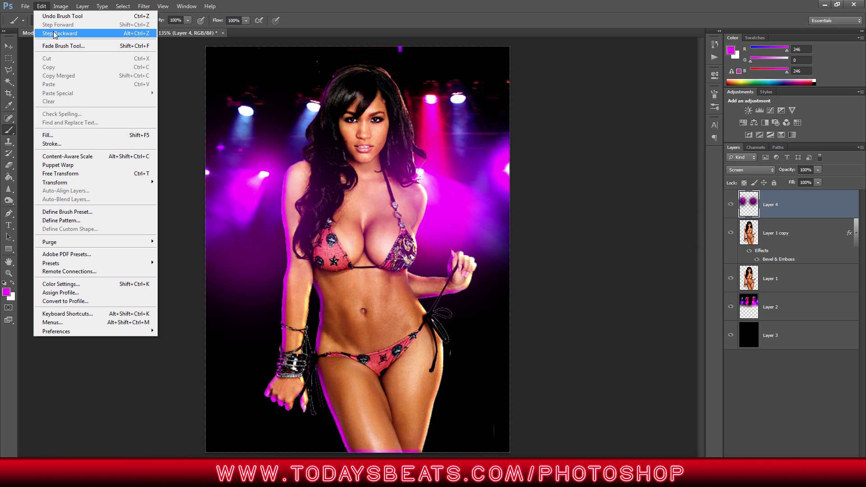
pyautogui.click(59, 33)
pyautogui.press('[')
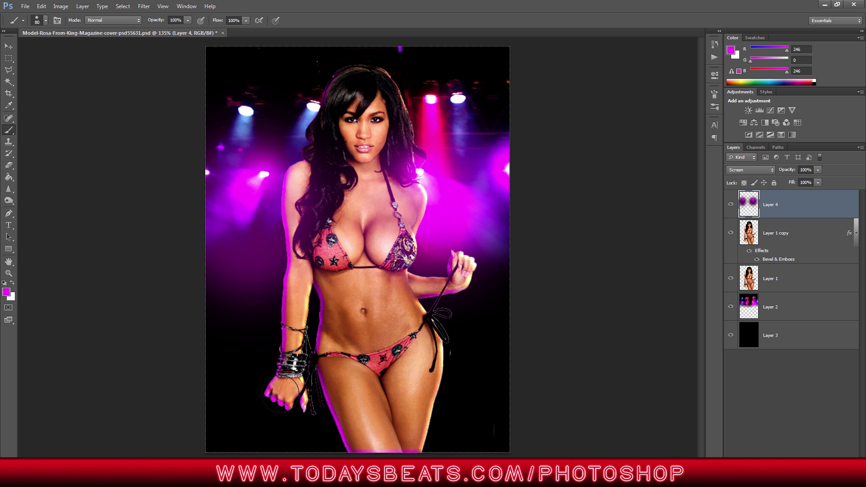
# Set the foreground color to dark blue #0d3e87
pyautogui.click(7, 292)
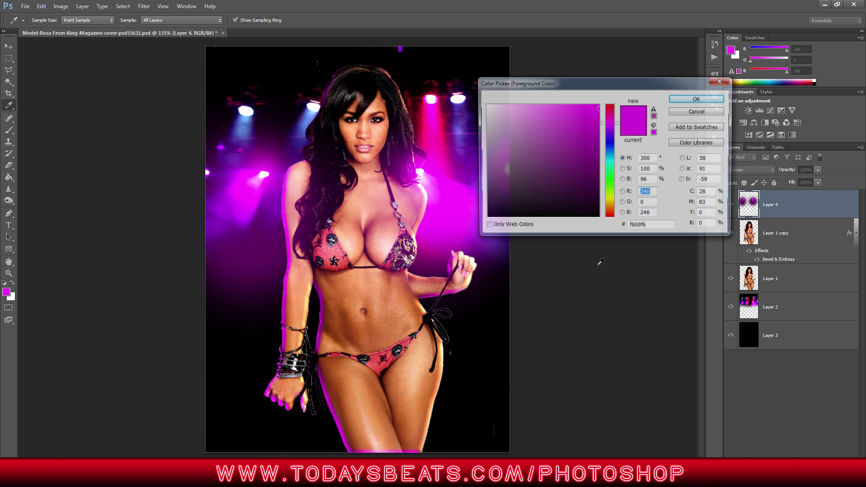
pyautogui.click(612, 156)
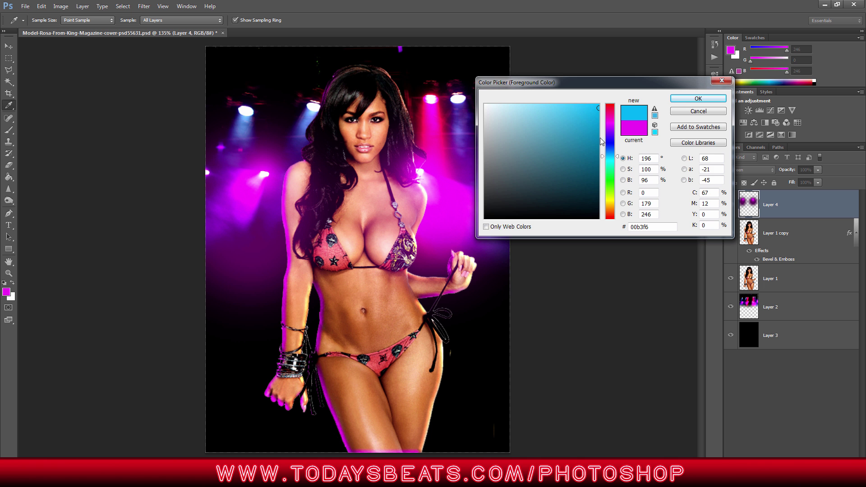
pyautogui.click(611, 150)
pyautogui.click(588, 158)
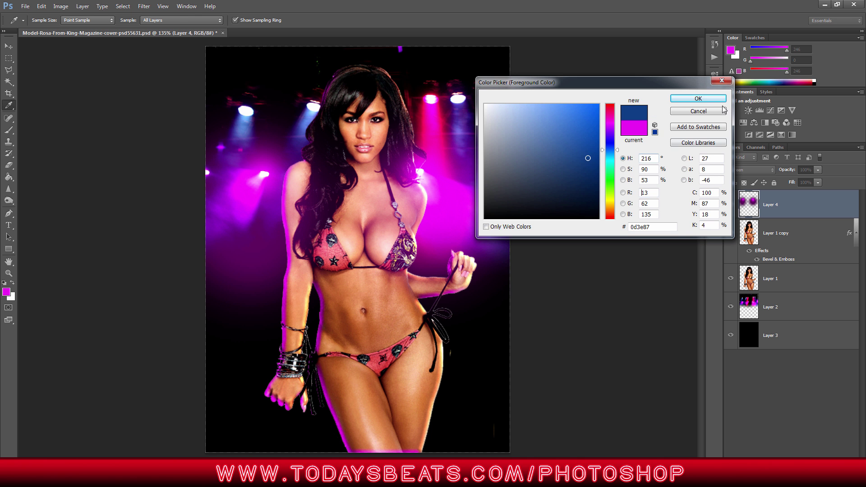
pyautogui.click(708, 101)
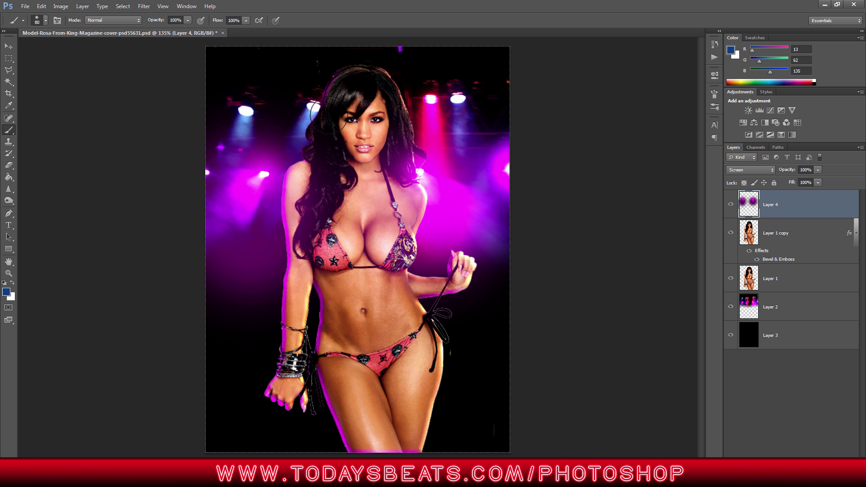
# Enlarge the brush up to 150 px and paint a soft blue glow over the stage light beside the model's hair
pyautogui.press(']')
pyautogui.press(']')
pyautogui.press(']')
pyautogui.press(']')
pyautogui.click(310, 112)
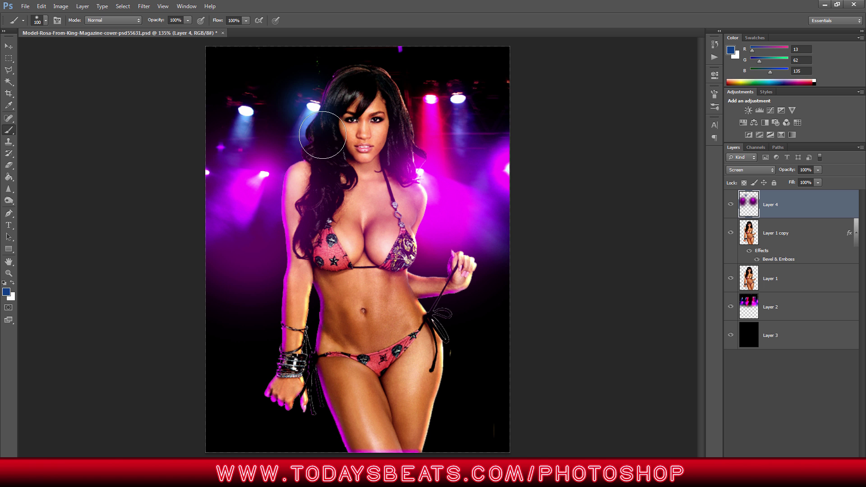
pyautogui.click(311, 111)
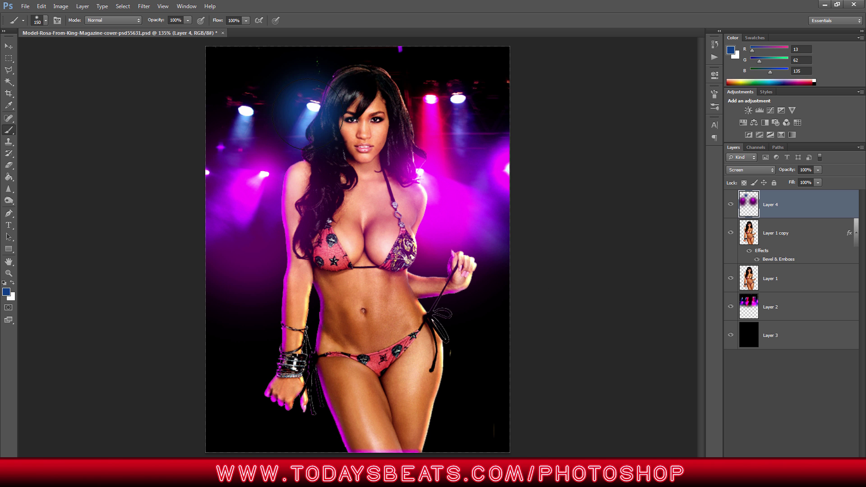
# Set the foreground color to the brighter blue #125dcd
pyautogui.click(7, 293)
pyautogui.click(588, 127)
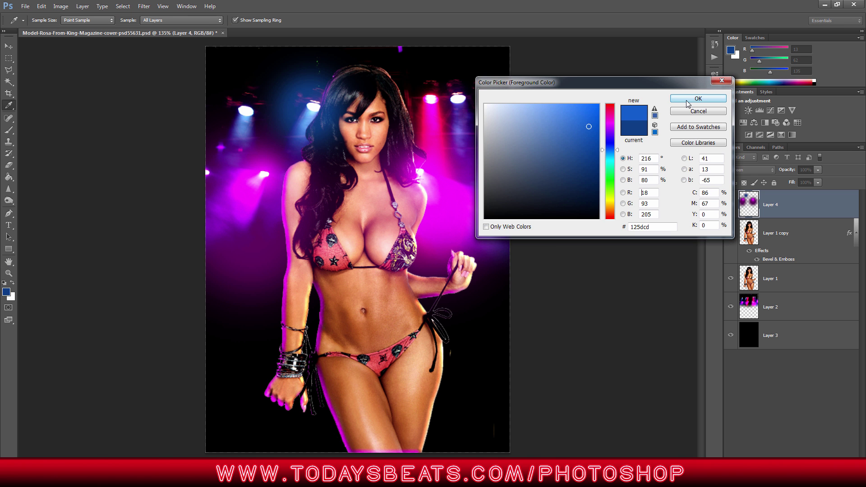
pyautogui.click(699, 98)
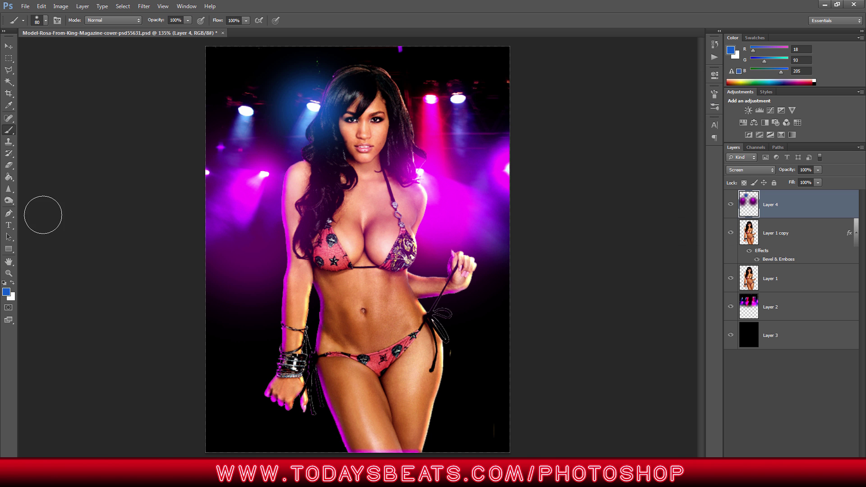
# Set the foreground color to the vivid blue #0163f5
pyautogui.click(7, 292)
pyautogui.click(599, 107)
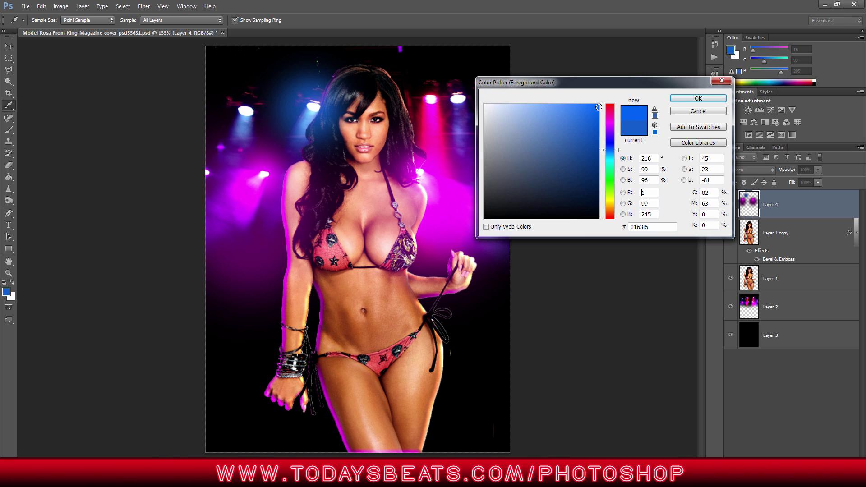
pyautogui.click(682, 100)
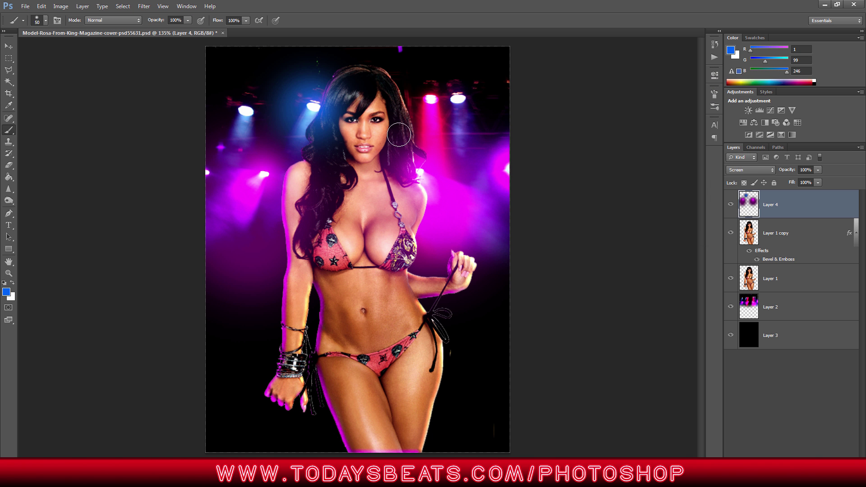
# Move Layer 1 above Layer 1 copy and paste the layer style of Layer 1 copy onto it
pyautogui.click(768, 279)
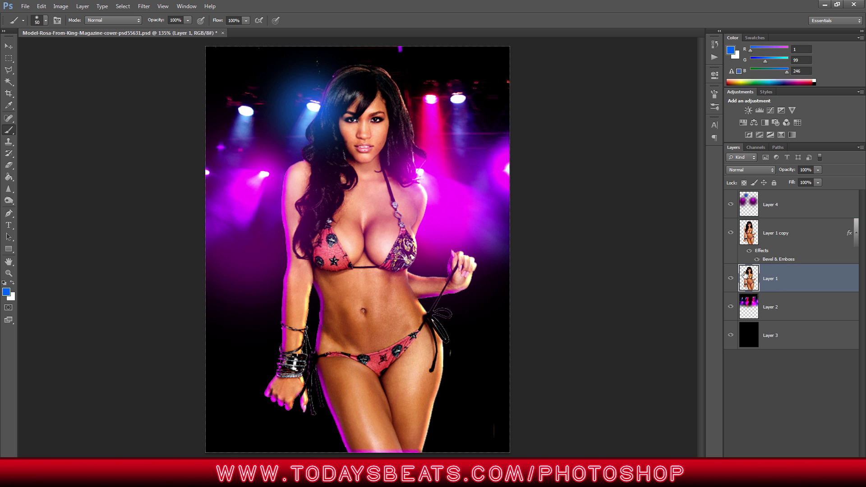
pyautogui.moveTo(787, 280); pyautogui.dragTo(784, 223)
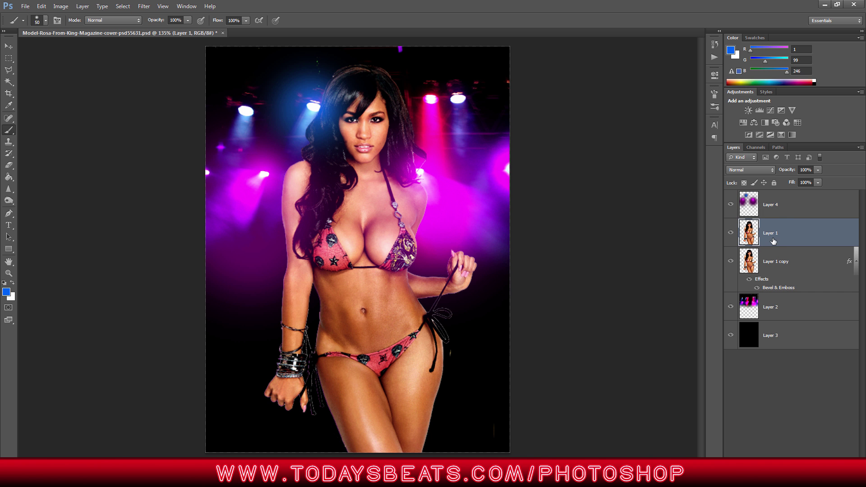
pyautogui.click(793, 268)
pyautogui.rightClick(792, 267)
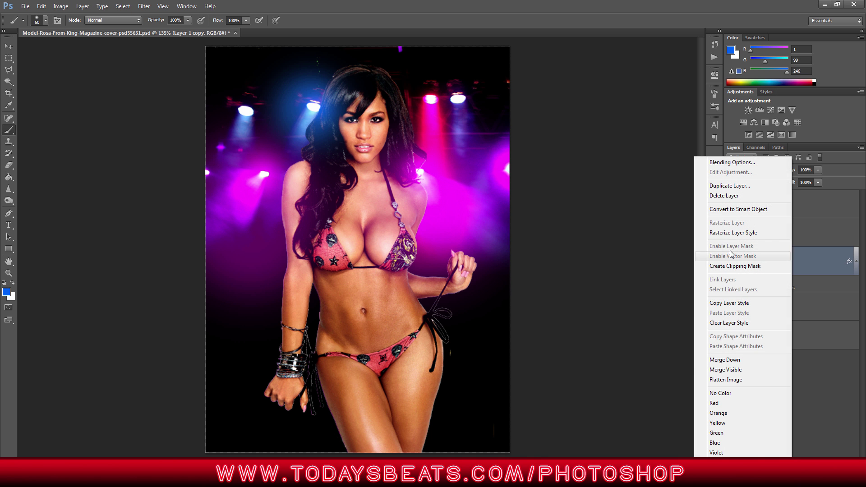
pyautogui.click(728, 304)
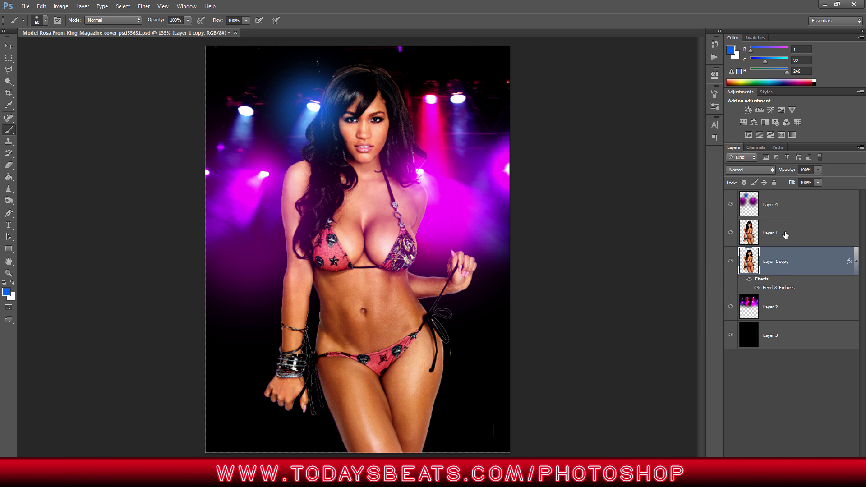
pyautogui.click(783, 233)
pyautogui.rightClick(783, 233)
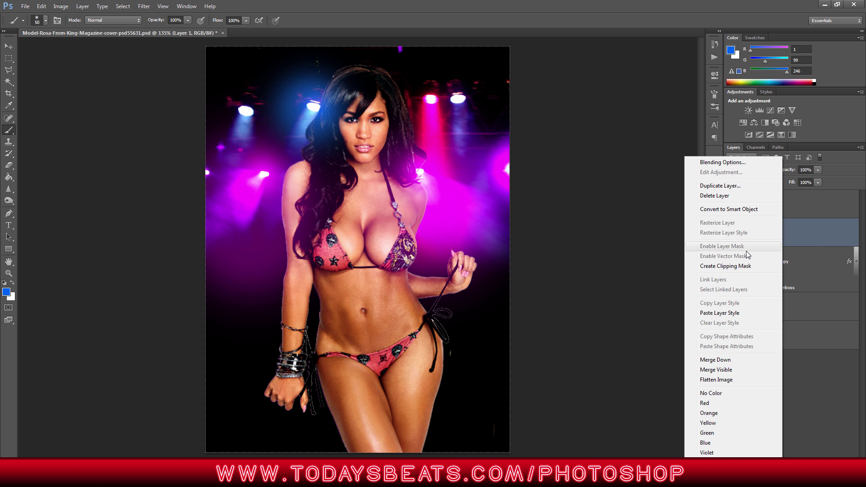
pyautogui.click(731, 314)
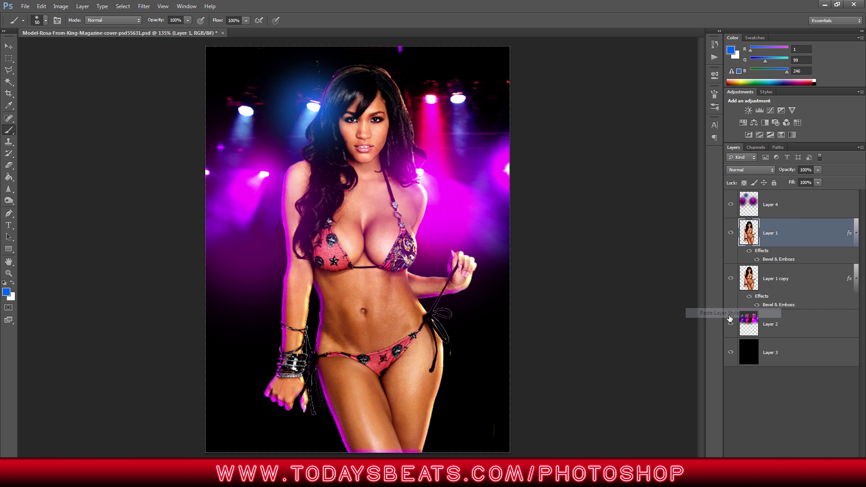
# Change Layer 1's Bevel & Emboss lighting to an angle of 139° and an altitude of 42°
pyautogui.doubleClick(785, 260)
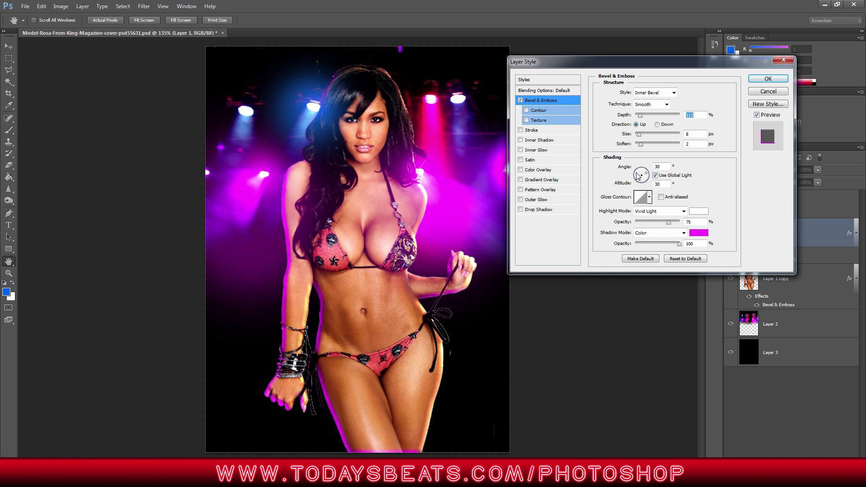
pyautogui.moveTo(638, 176); pyautogui.dragTo(638, 176)
pyautogui.click(639, 174)
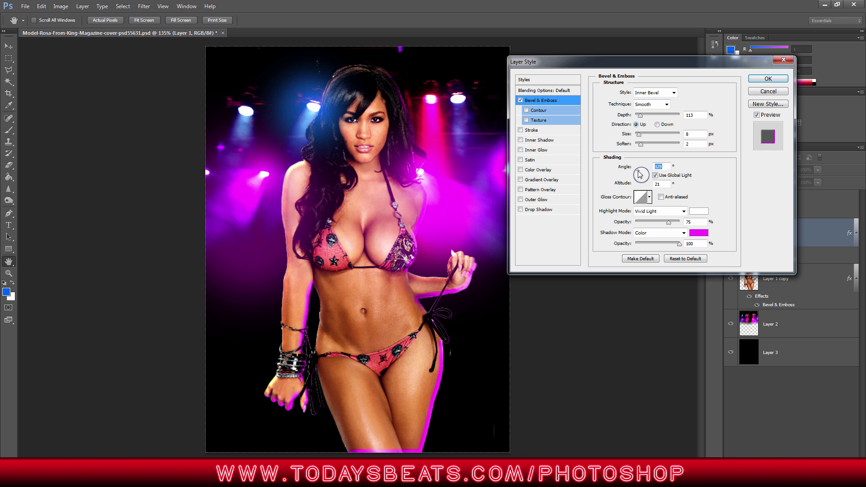
pyautogui.click(639, 175)
pyautogui.click(639, 175)
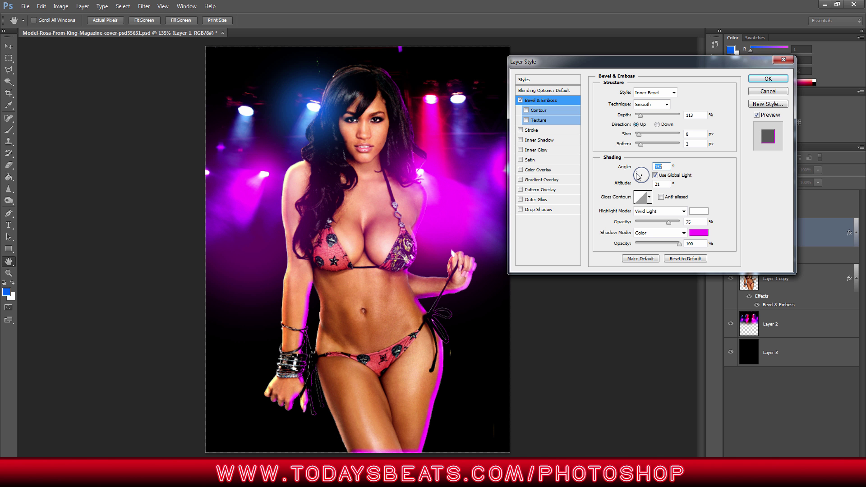
pyautogui.click(638, 176)
pyautogui.click(641, 177)
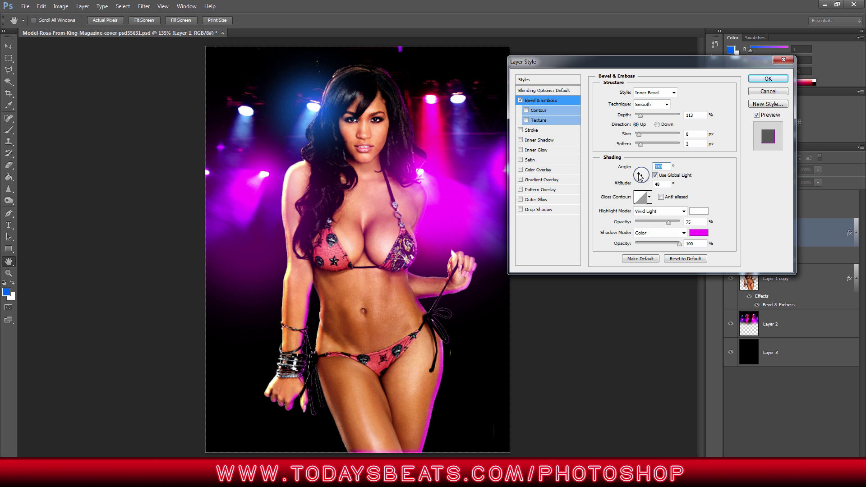
pyautogui.click(641, 177)
# Try cyan #00fcff as the Bevel & Emboss highlight color of Layer 1
pyautogui.click(699, 211)
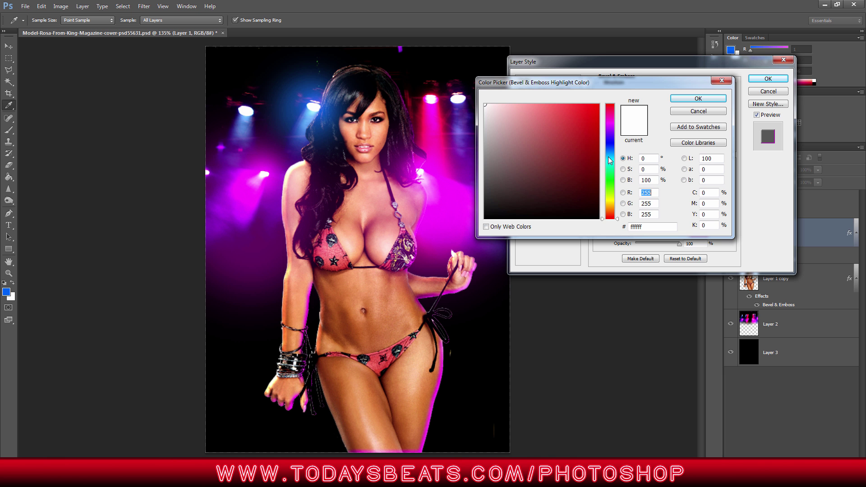
pyautogui.click(610, 157)
pyautogui.moveTo(580, 120)
pyautogui.mouseDown()
pyautogui.moveTo(581, 107)
pyautogui.moveTo(600, 98)
pyautogui.mouseUp()
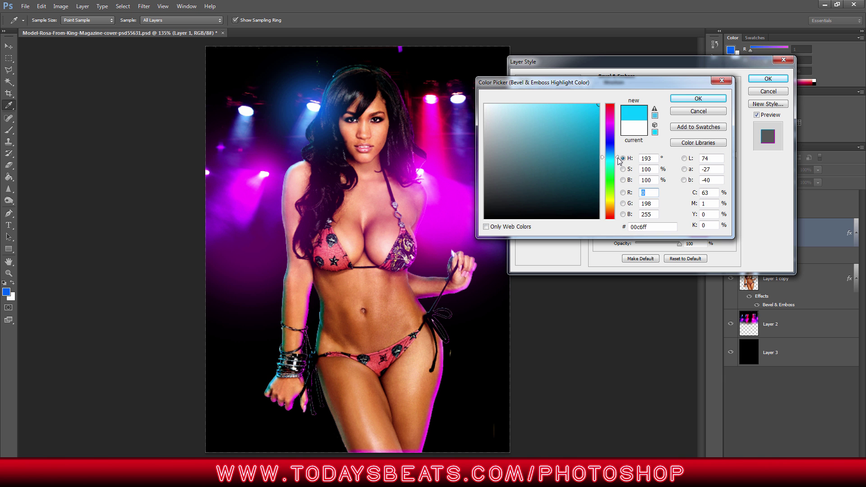
pyautogui.moveTo(618, 158); pyautogui.dragTo(619, 161)
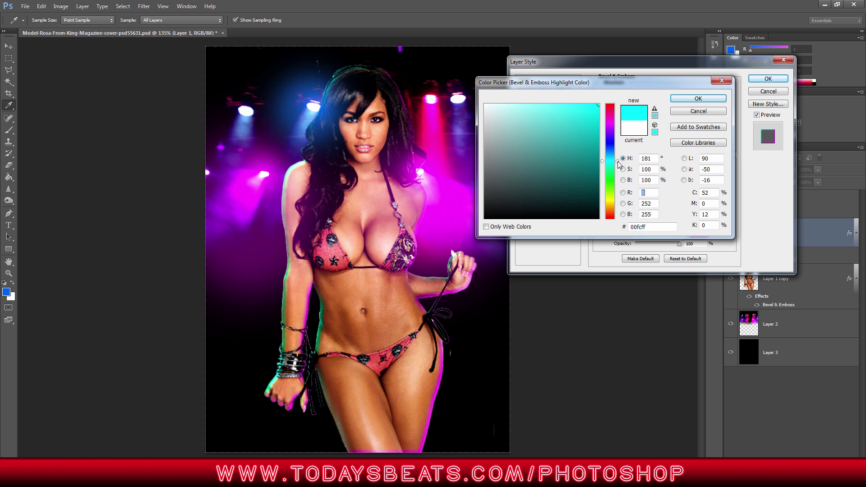
pyautogui.click(695, 97)
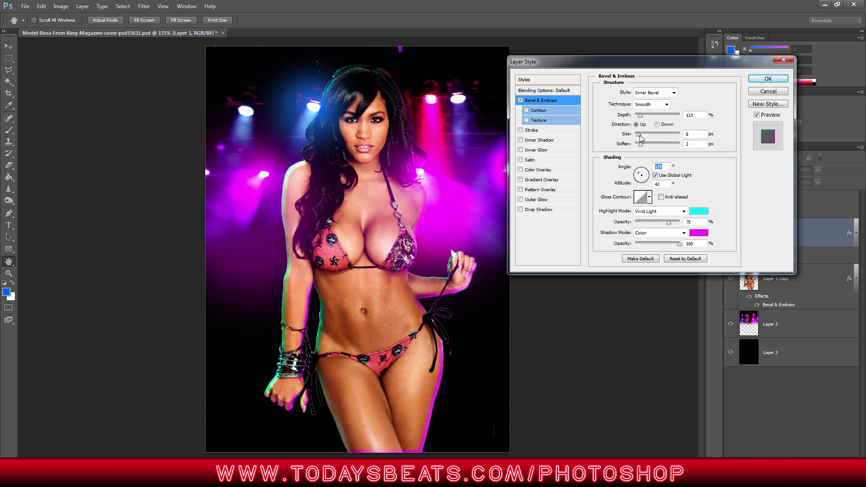
# Reduce the bevel's Soften to 1 px and set its highlight color to blue #0096ff
pyautogui.moveTo(640, 137); pyautogui.dragTo(642, 150)
pyautogui.click(696, 211)
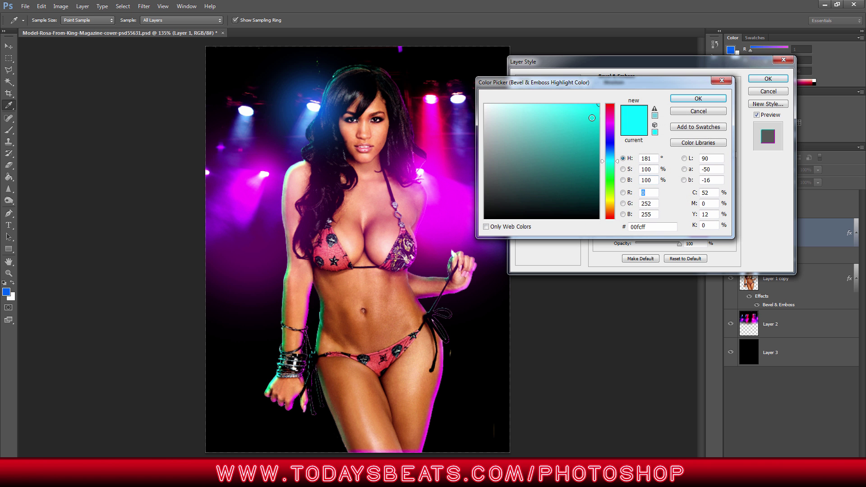
pyautogui.moveTo(617, 164); pyautogui.dragTo(618, 158)
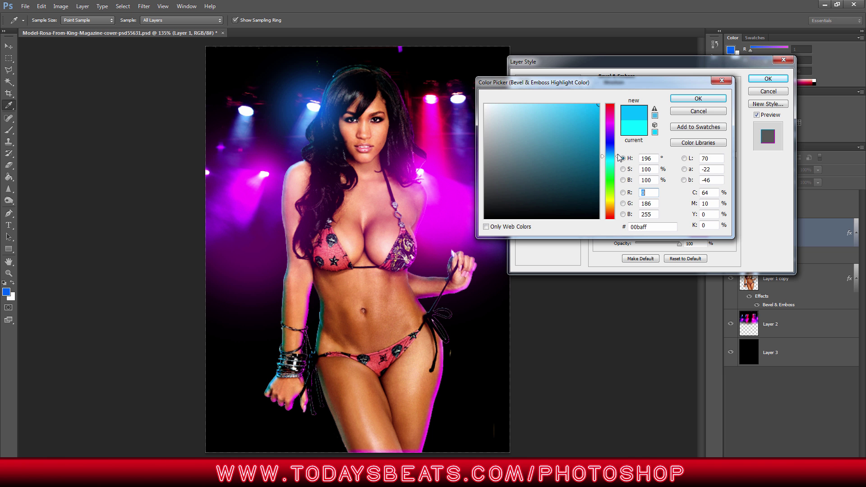
pyautogui.moveTo(617, 156); pyautogui.dragTo(617, 154)
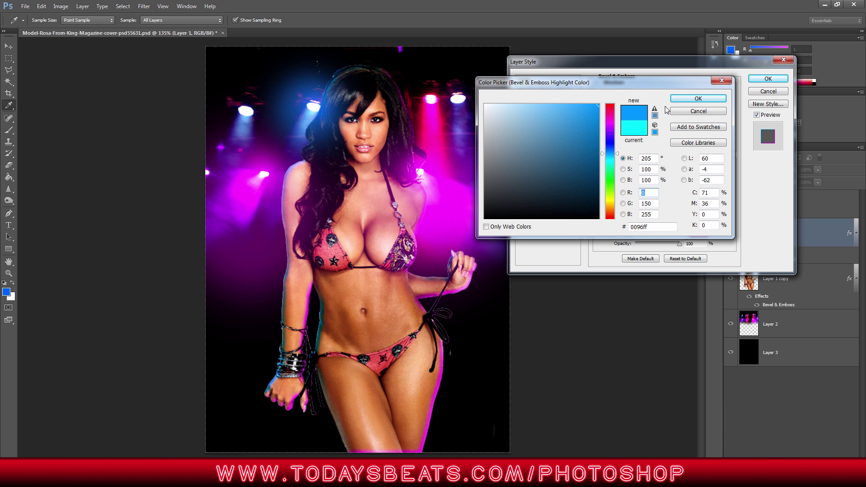
pyautogui.click(691, 99)
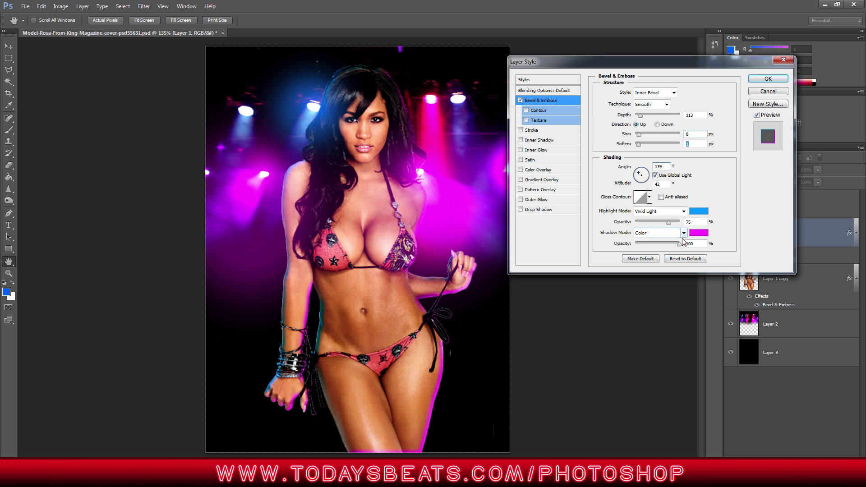
# Try Hard Mix as the bevel's highlight mode at 100% highlight opacity
pyautogui.click(683, 213)
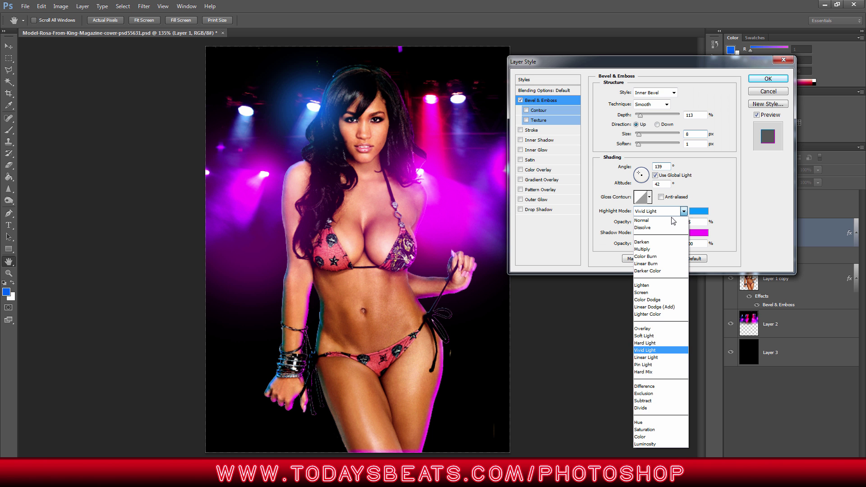
pyautogui.click(655, 374)
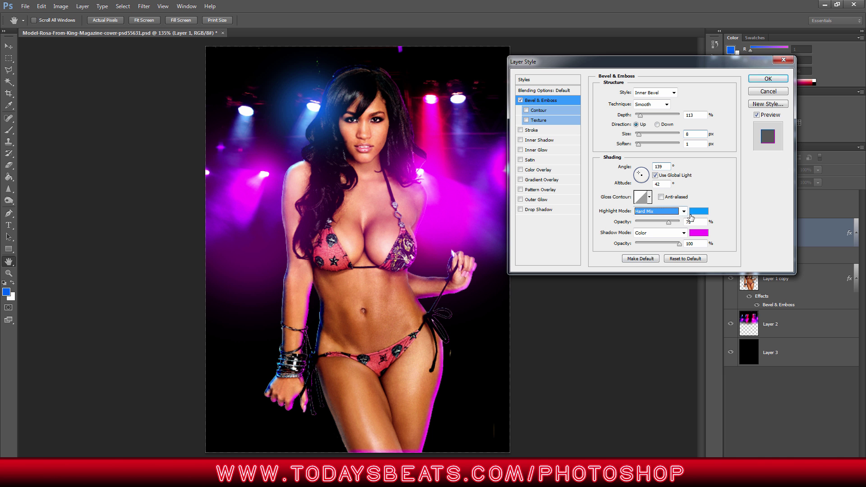
pyautogui.moveTo(671, 223); pyautogui.dragTo(683, 222)
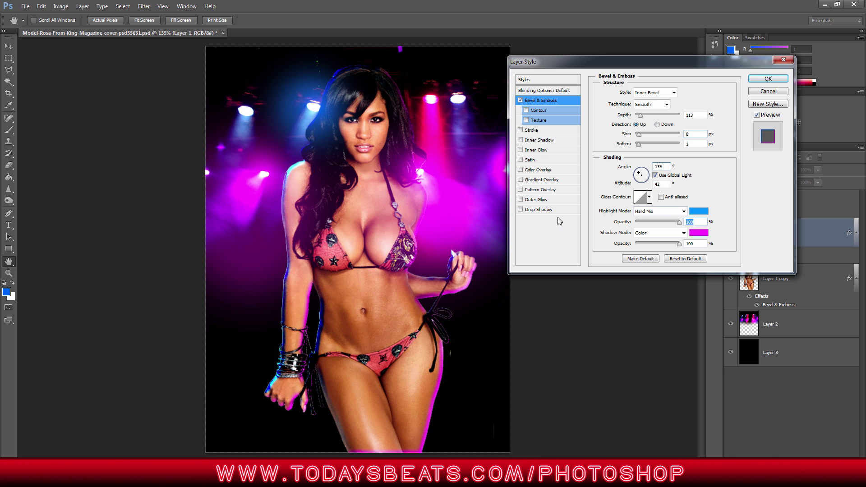
# Compare the contrast blend modes for the bevel highlight, choose Linear Light at 77% opacity, and apply the layer style
pyautogui.click(684, 212)
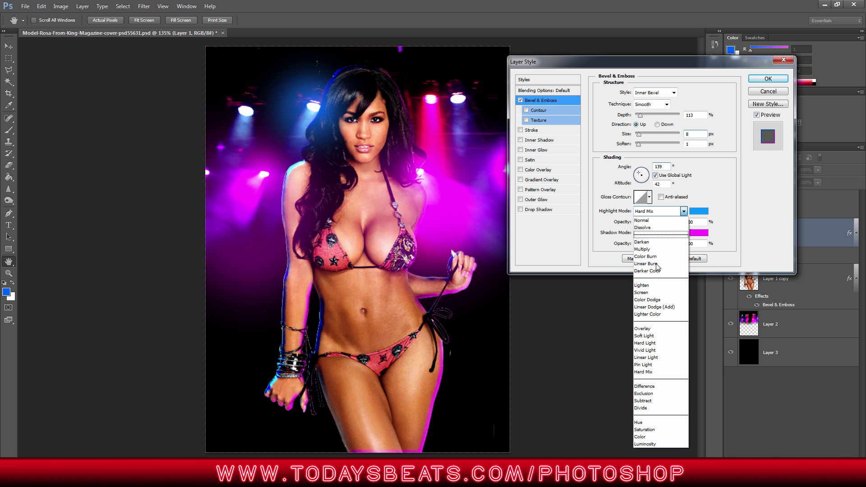
pyautogui.click(658, 330)
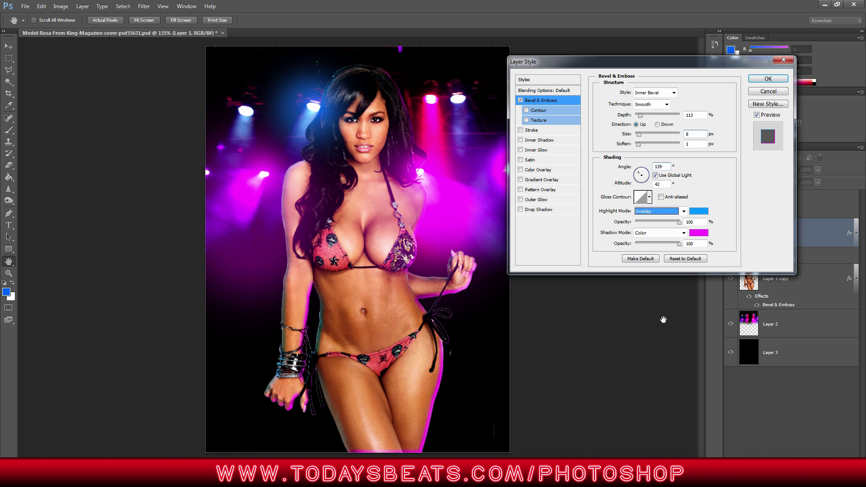
pyautogui.press('Down')
pyautogui.press('Down')
pyautogui.press('Down')
pyautogui.press('Down')
pyautogui.press('Down')
pyautogui.press('Down')
pyautogui.press('Up')
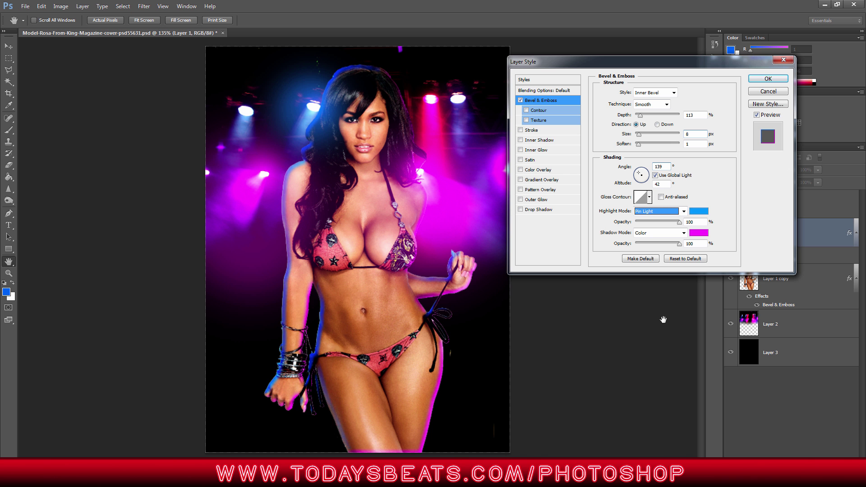
pyautogui.press('Up')
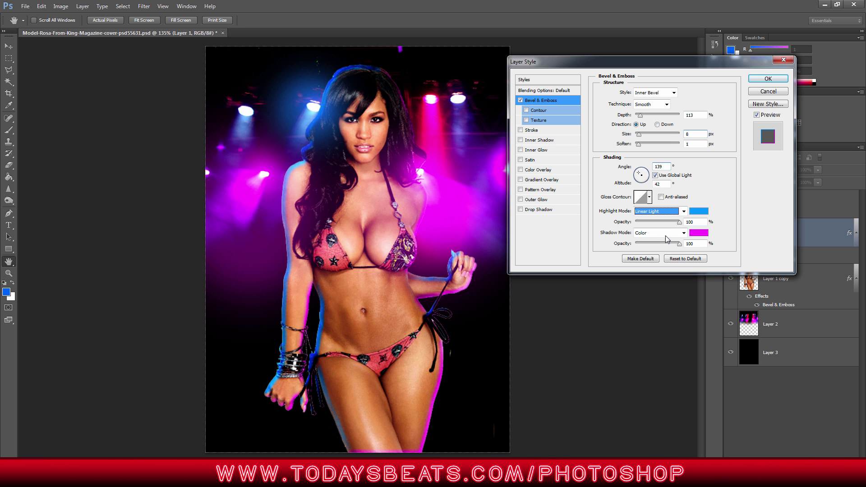
pyautogui.moveTo(681, 222); pyautogui.dragTo(670, 223)
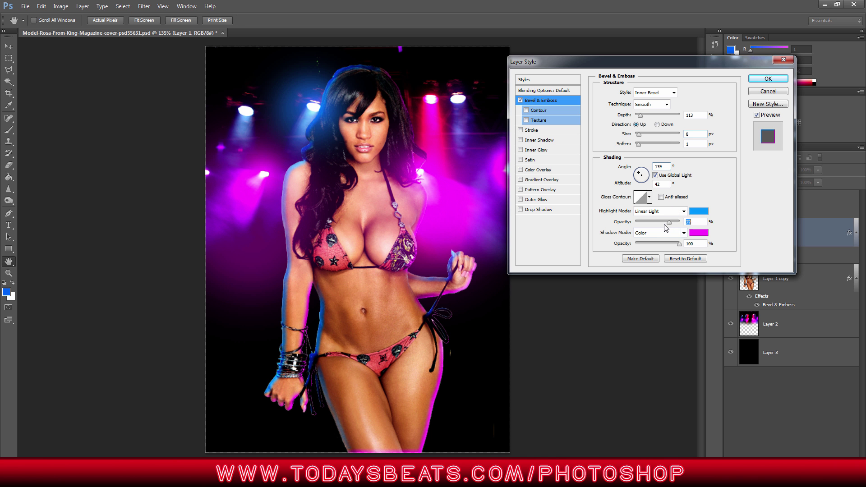
pyautogui.click(767, 79)
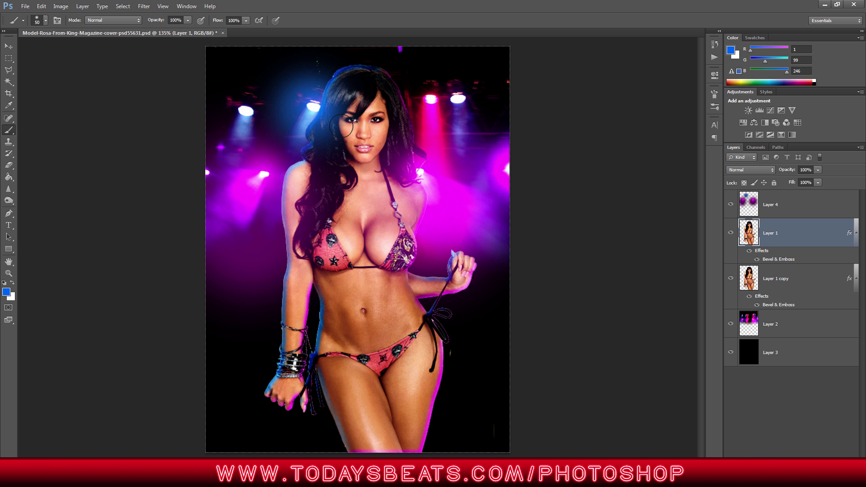
# Add an empty layer above Layer 1 copy and merge Layer 1 down into it to flatten its bevel effect
pyautogui.click(810, 280)
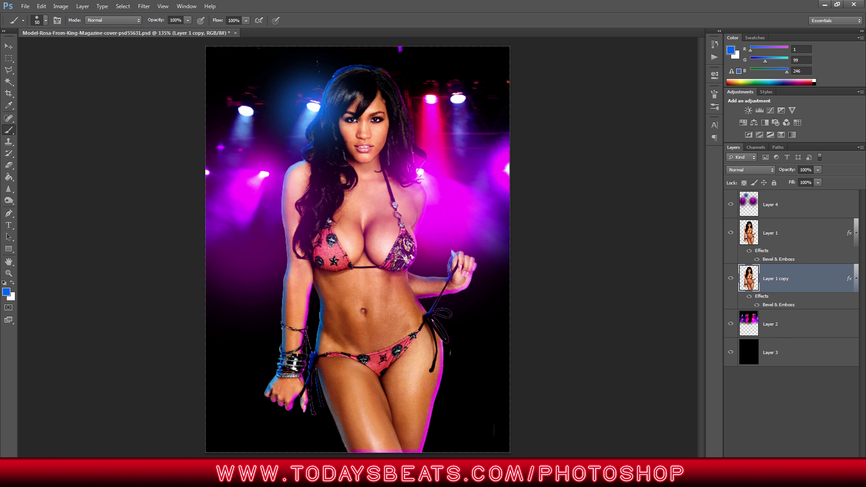
pyautogui.hotkey('ctrl', 'shift', 'alt', 'n')
pyautogui.click(796, 232)
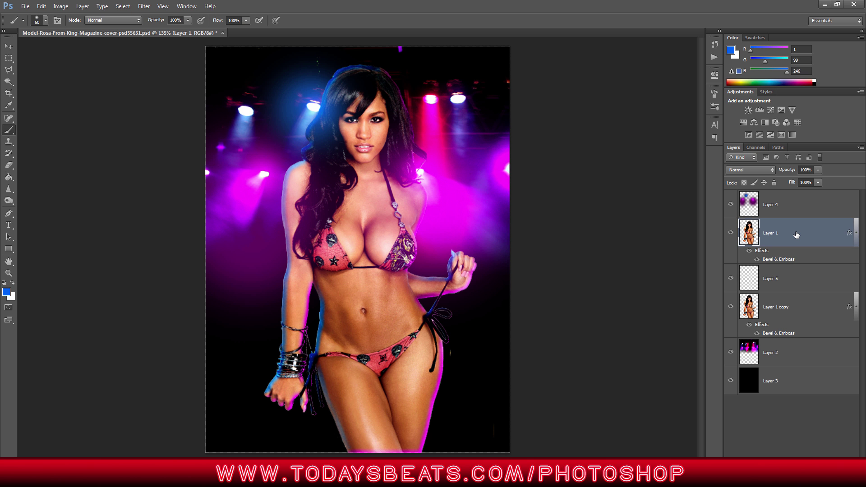
pyautogui.hotkey('ctrl', 'e')
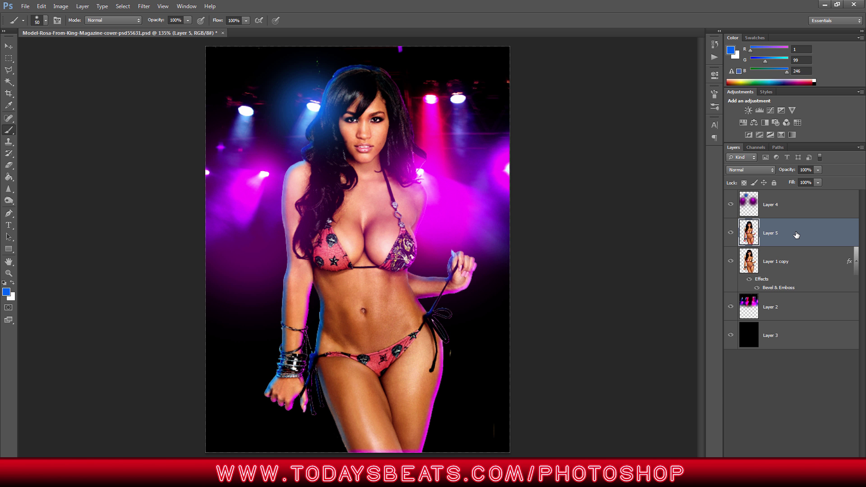
# Switch to the Eraser tool for Layer 5 and compare the two model layers by hiding and showing Layer 5 and Layer 1 copy
pyautogui.click(731, 234)
pyautogui.click(731, 233)
pyautogui.click(8, 165)
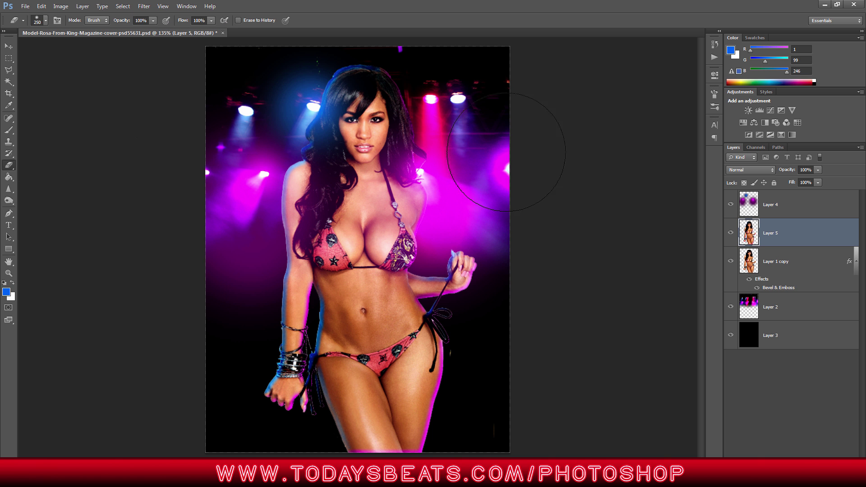
pyautogui.click(731, 261)
pyautogui.click(731, 233)
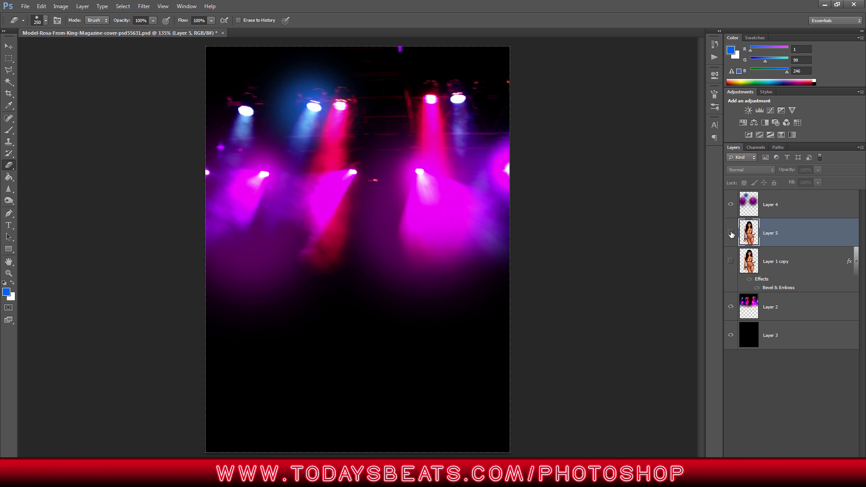
pyautogui.click(731, 233)
pyautogui.click(731, 261)
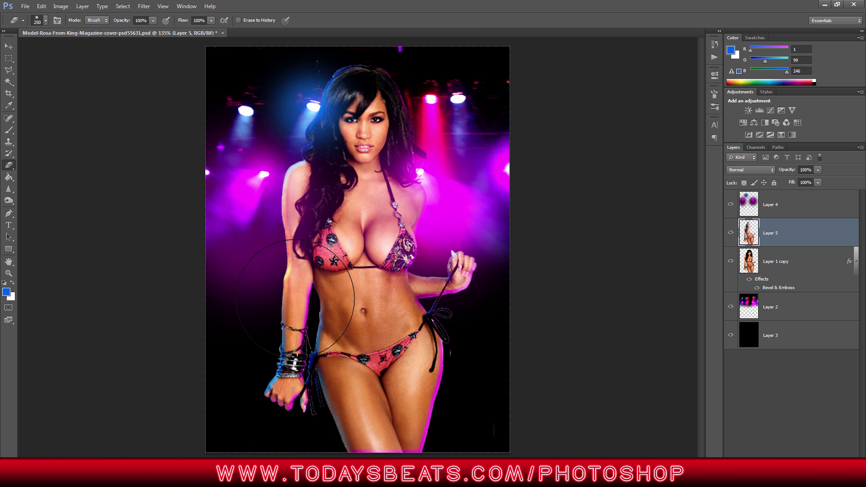
# Erase Layer 5 over the arms, torso and legs, keeping the blue-lit head and hair, and hide Layer 1 copy to isolate the remainder
pyautogui.moveTo(384, 381)
pyautogui.mouseDown()
pyautogui.moveTo(395, 222)
pyautogui.moveTo(316, 205)
pyautogui.moveTo(428, 280)
pyautogui.mouseUp()
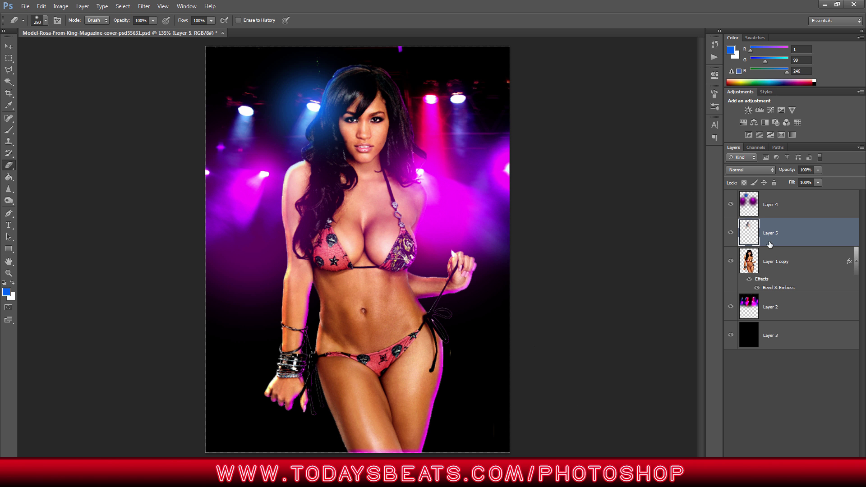
pyautogui.click(730, 262)
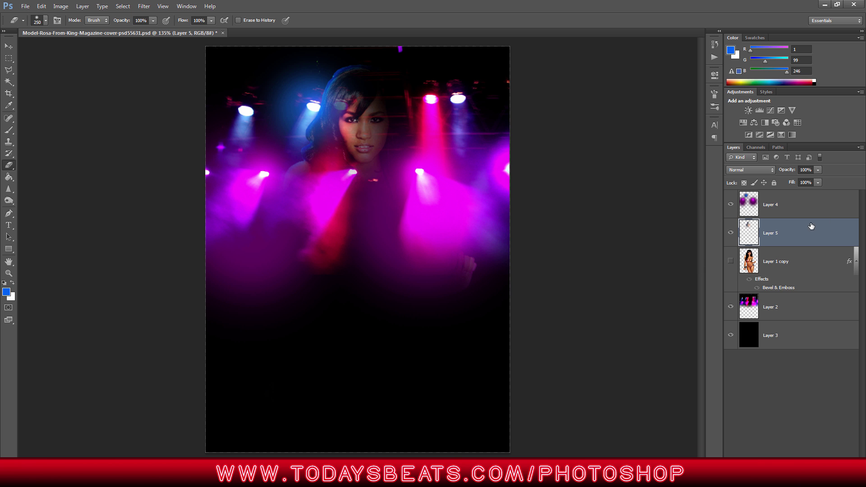
# Duplicate Layer 5 twice, merge the copies down into Layer 5 to strengthen it, and show Layer 1 copy again
pyautogui.moveTo(814, 232); pyautogui.dragTo(837, 455)
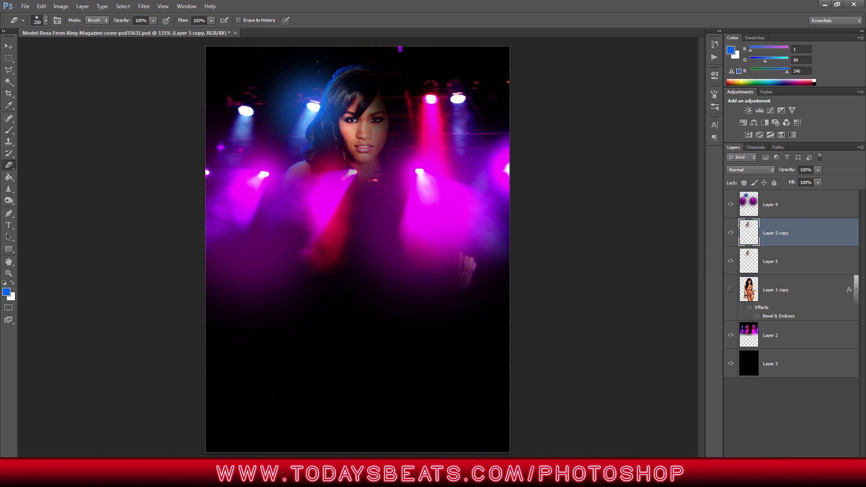
pyautogui.moveTo(799, 242)
pyautogui.mouseDown()
pyautogui.moveTo(828, 458)
pyautogui.moveTo(836, 456)
pyautogui.mouseUp()
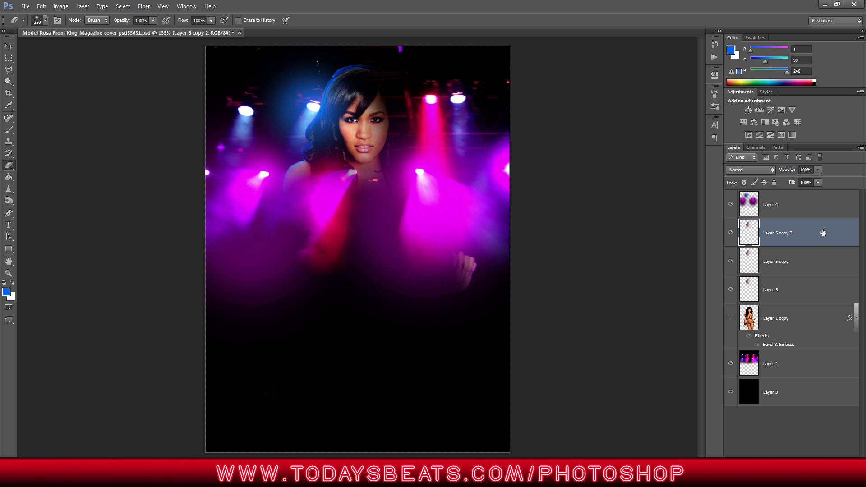
pyautogui.hotkey('ctrl', 'e')
pyautogui.hotkey('ctrl', 'e')
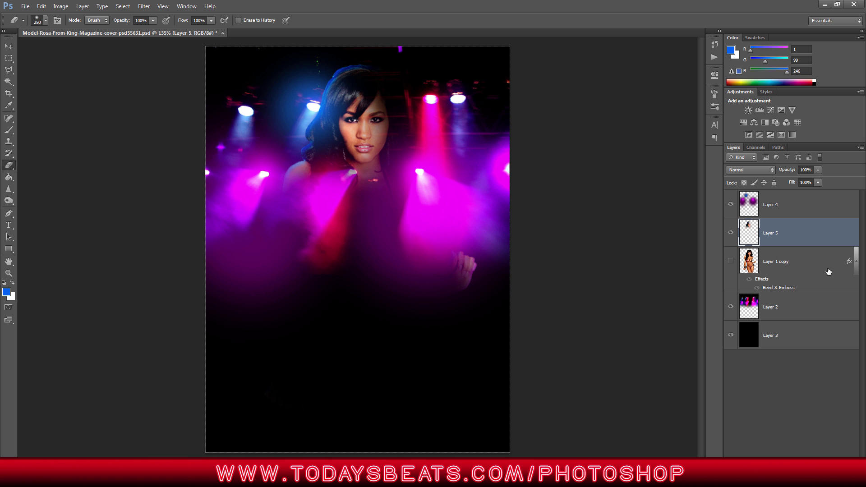
pyautogui.click(731, 261)
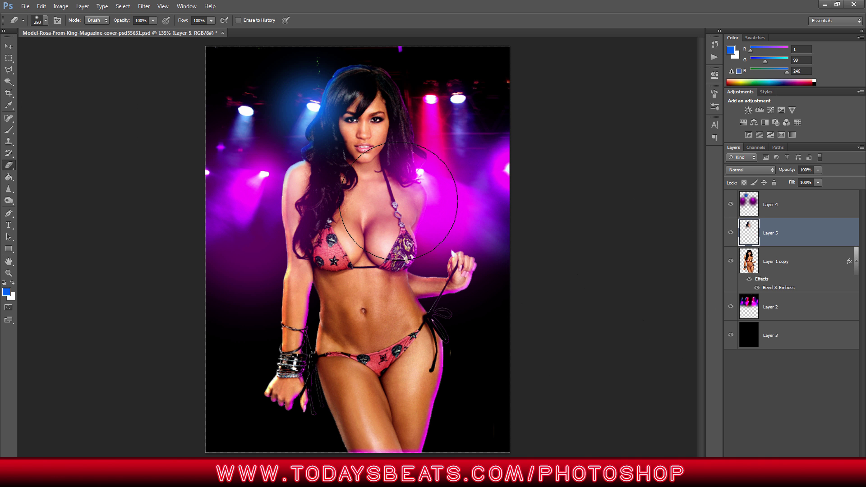
# Switch to the Move tool, select Layer 1 copy, and toggle its visibility to compare the lighting
pyautogui.click(9, 46)
pyautogui.scroll(-2, 578, 268)
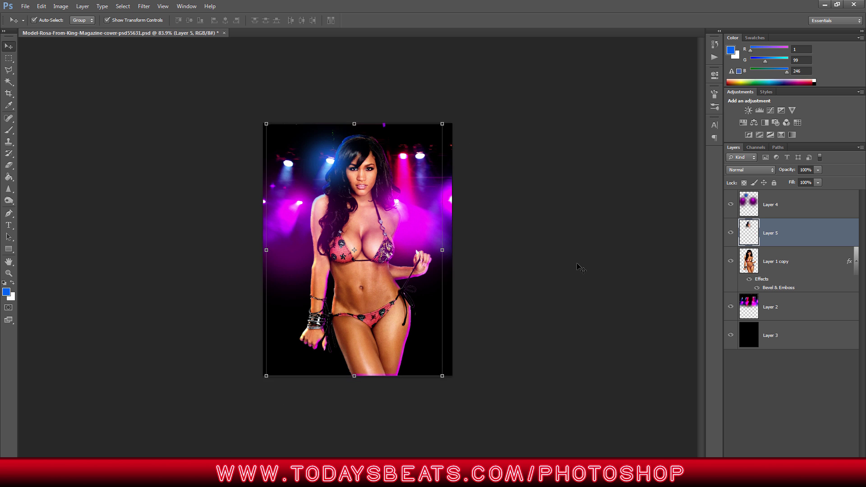
pyautogui.scroll(2, 577, 268)
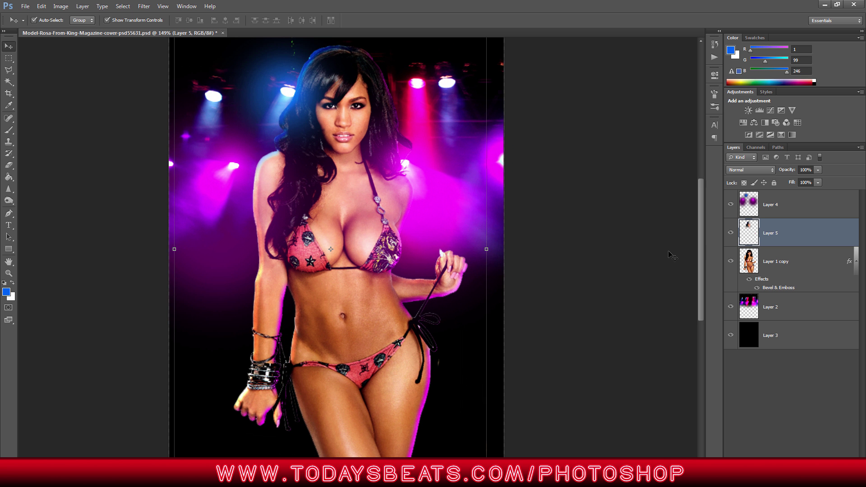
pyautogui.click(813, 270)
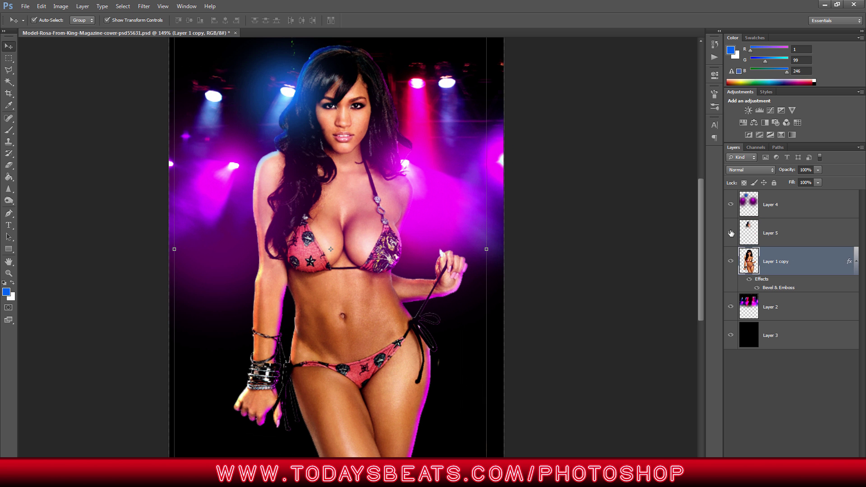
pyautogui.click(731, 261)
pyautogui.click(731, 261)
# Set Layer 1 copy's bevel angle to 41° with 42° altitude, raise the highlight opacity to about 92%, and apply the layer style
pyautogui.doubleClick(787, 288)
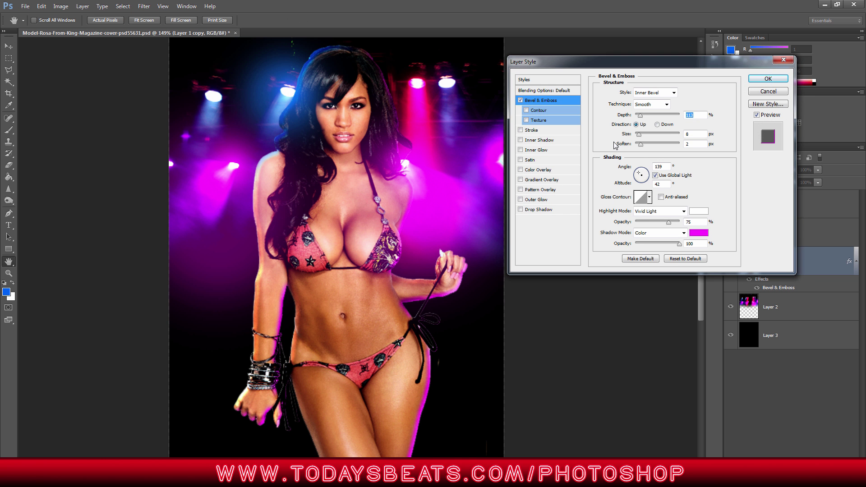
pyautogui.click(649, 171)
pyautogui.click(646, 172)
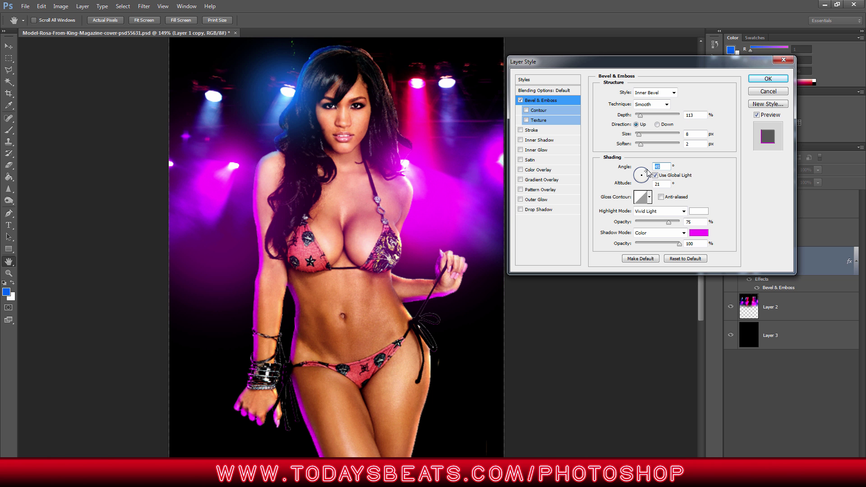
pyautogui.moveTo(649, 173); pyautogui.dragTo(646, 176)
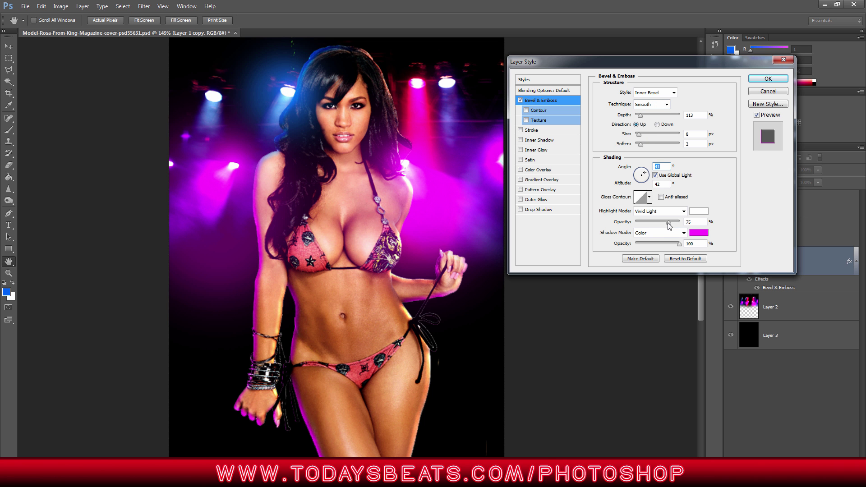
pyautogui.moveTo(669, 226); pyautogui.dragTo(676, 227)
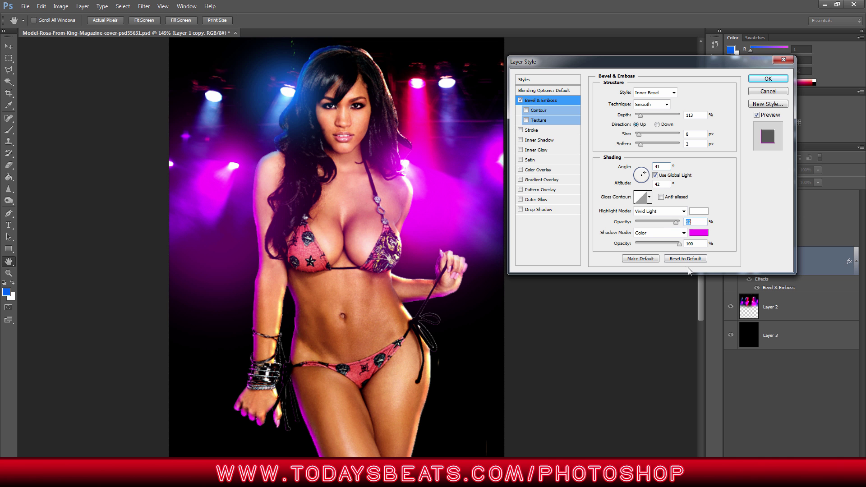
pyautogui.click(680, 244)
pyautogui.click(768, 79)
pyautogui.press('v')
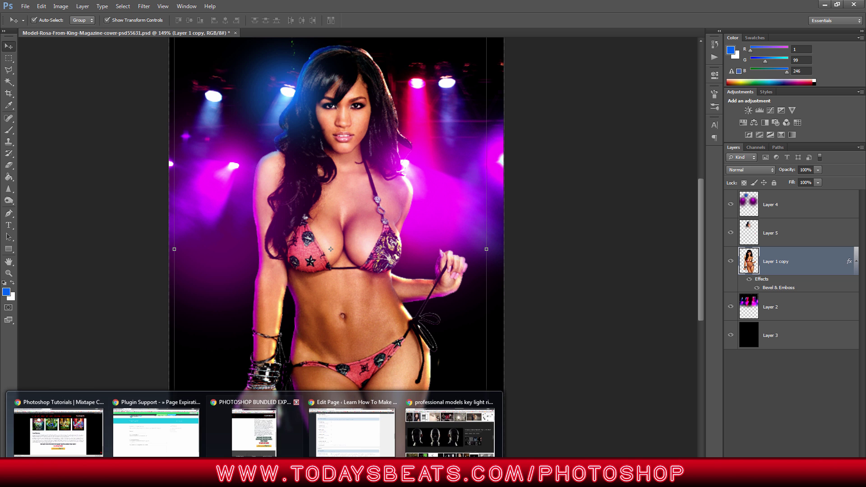
# Switch to the Photoshop Tutorials page in Chrome and load todaysbeats.com/photoshop/ without the trailing #!
pyautogui.click(88, 432)
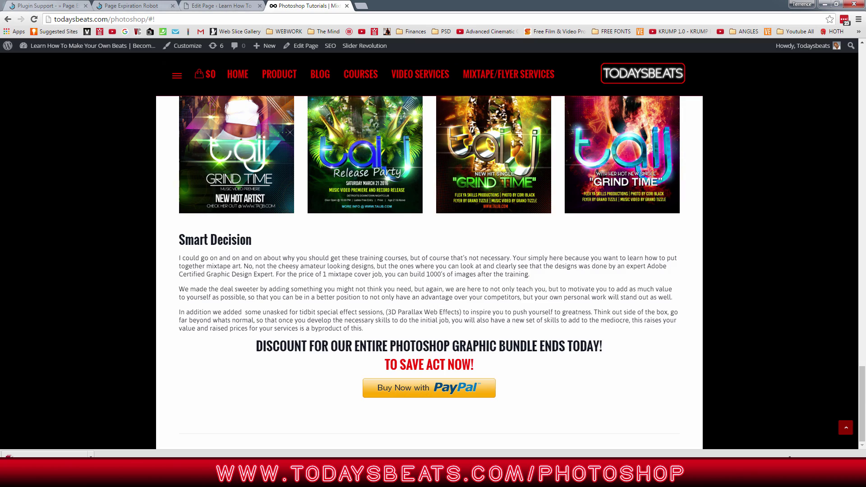
pyautogui.moveTo(862, 382); pyautogui.dragTo(862, 81)
pyautogui.click(166, 20)
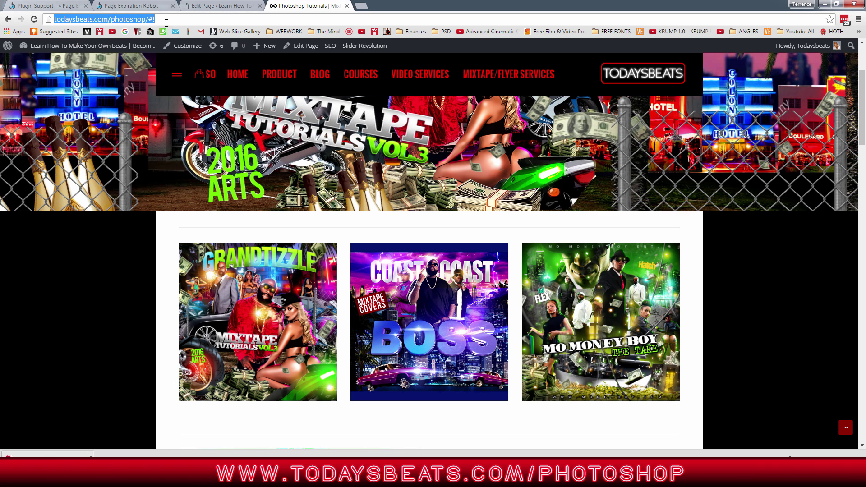
pyautogui.click(168, 20)
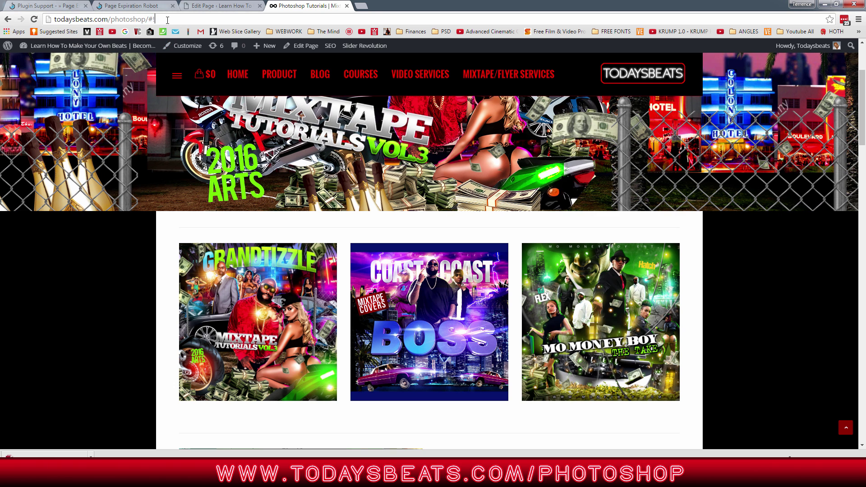
pyautogui.press('BackSpace')
pyautogui.press('BackSpace')
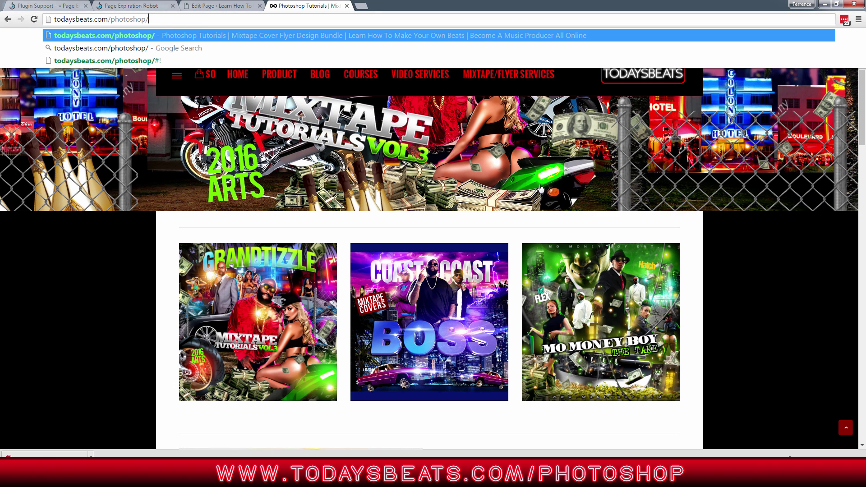
pyautogui.press('Return')
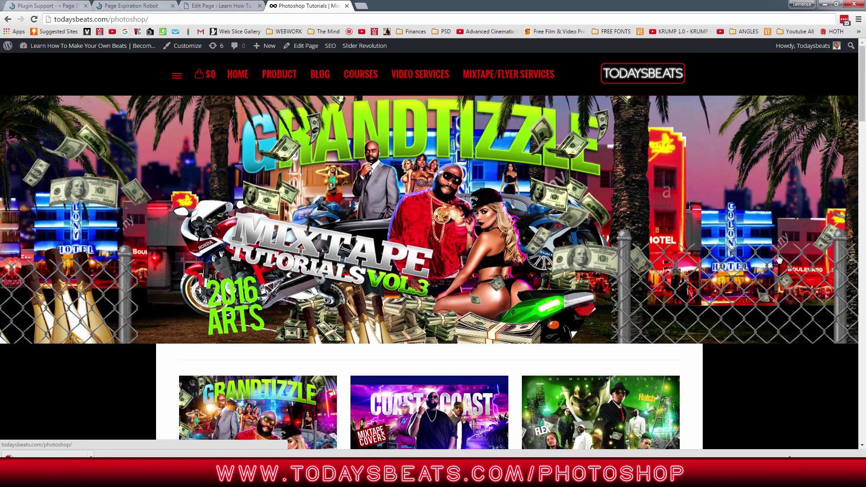
# Look through the course page's training offer, product description, covered topics and sample flyer designs
pyautogui.scroll(-15, 778, 256)
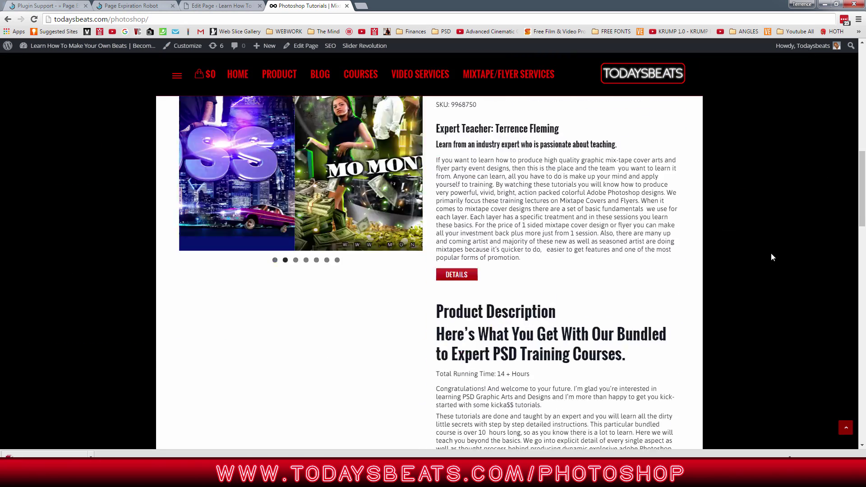
pyautogui.scroll(4, 525, 219)
pyautogui.scroll(-20, 727, 234)
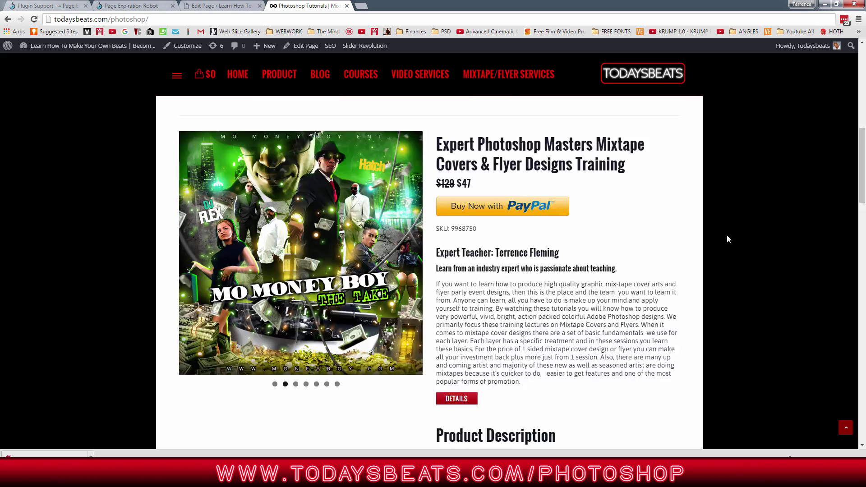
pyautogui.scroll(-12, 727, 234)
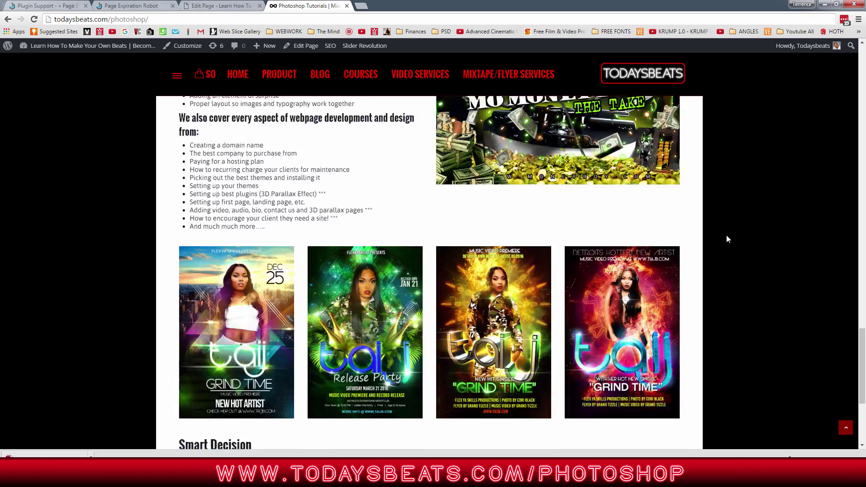
pyautogui.scroll(8, 726, 237)
pyautogui.scroll(6, 726, 235)
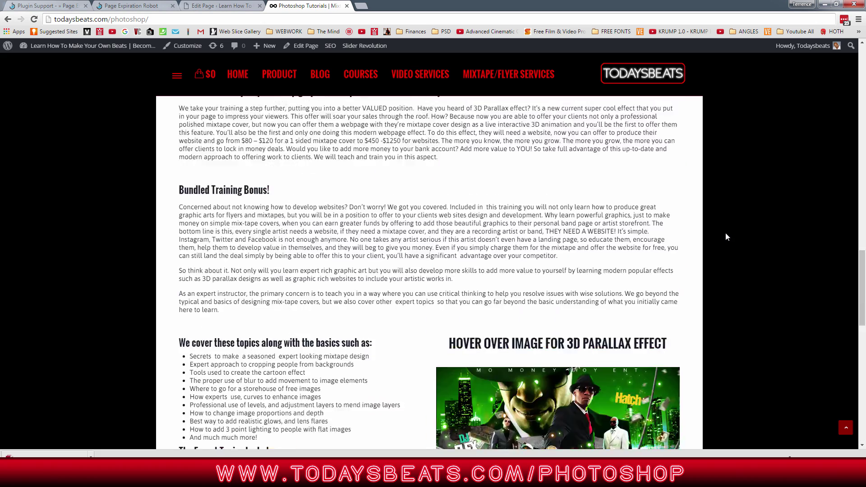
pyautogui.scroll(-5, 722, 253)
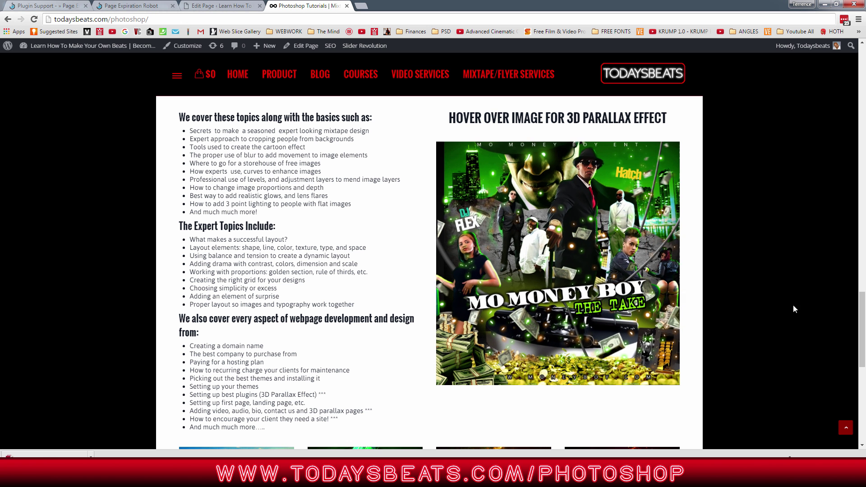